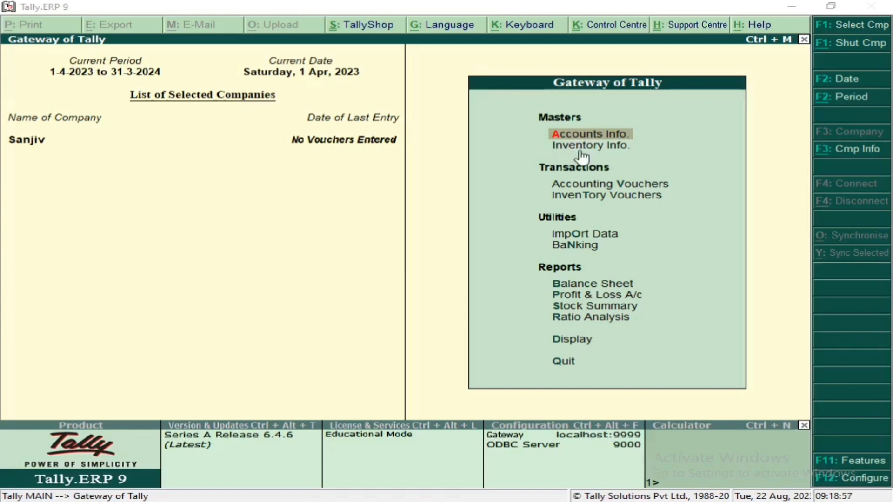
Open the creation form for a single stock group in the inventory masters.
{"action": "left_click", "coordinate": [581, 151]}
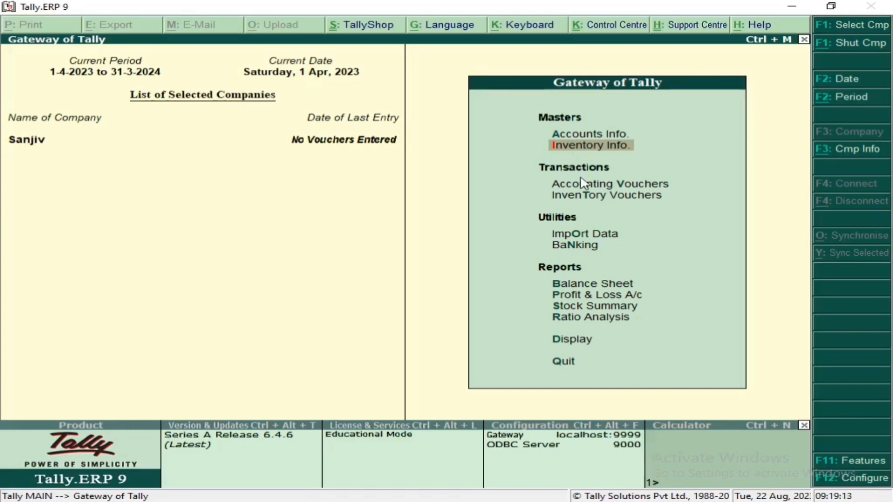
{"action": "key", "text": "Return"}
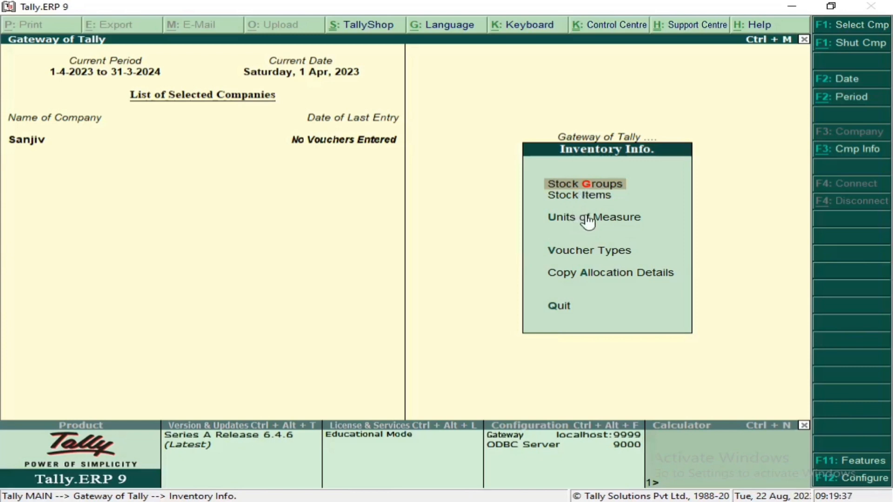
{"action": "left_click", "coordinate": [569, 188]}
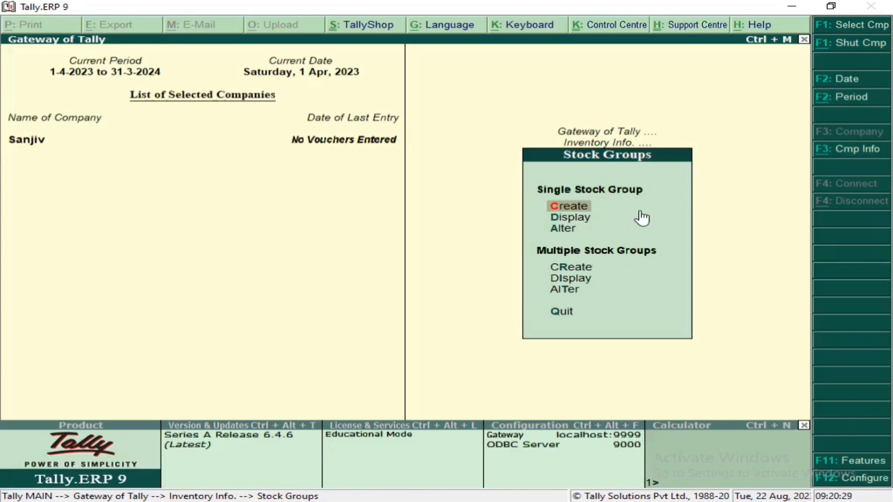
{"action": "left_click", "coordinate": [590, 221]}
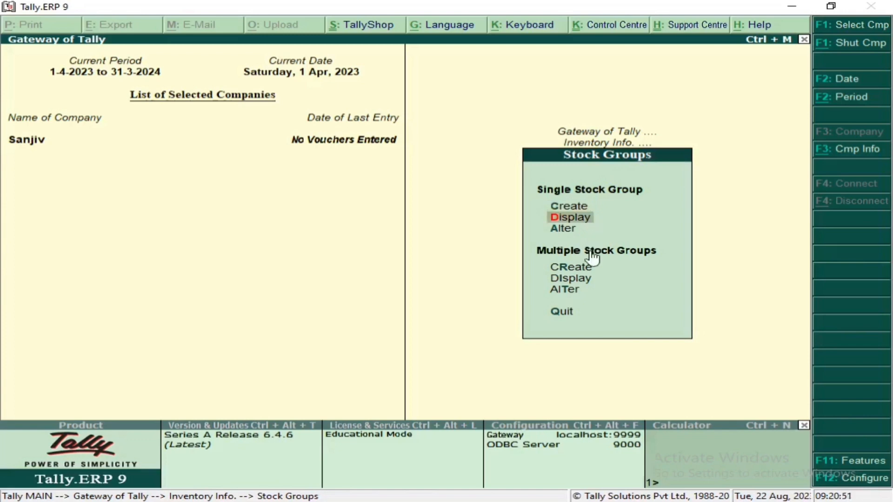
{"action": "key", "text": "Down"}
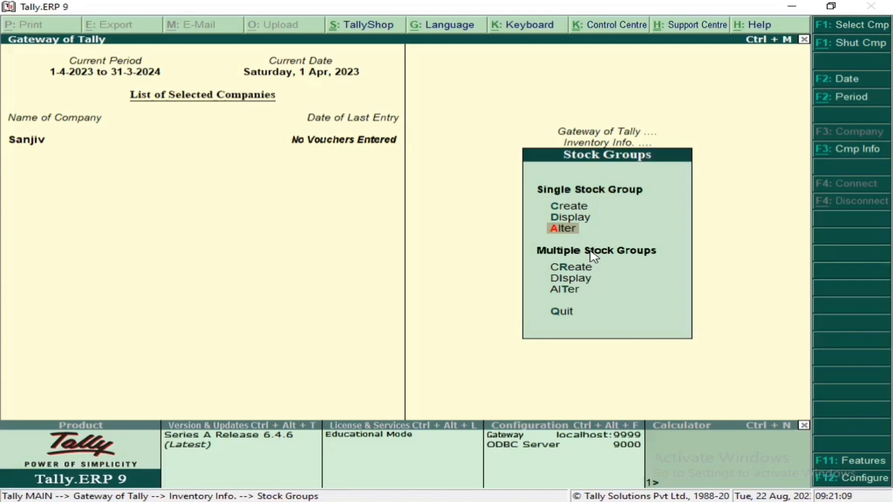
{"action": "key", "text": "Up"}
{"action": "key", "text": "Up"}
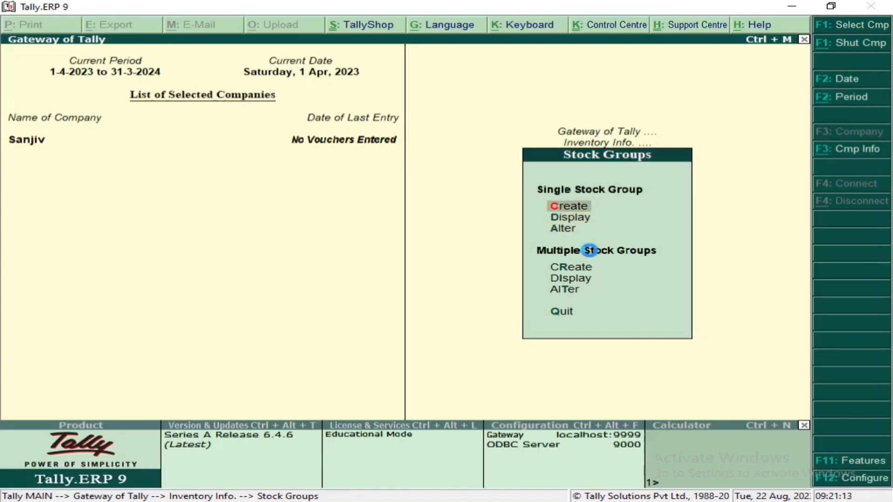
{"action": "key", "text": "Return"}
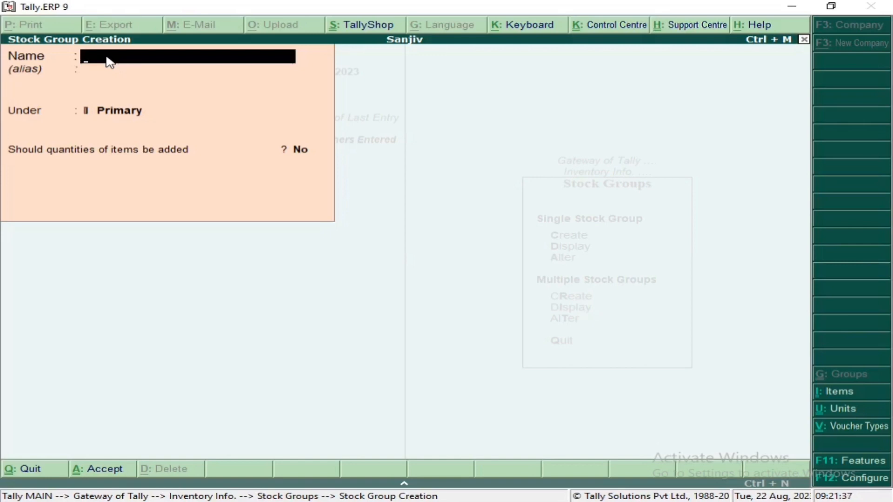
Create the stock group Fruit under Primary with item quantities not added, and leave the creation form.
{"action": "type", "text": "Fruit"}
{"action": "key", "text": "Return"}
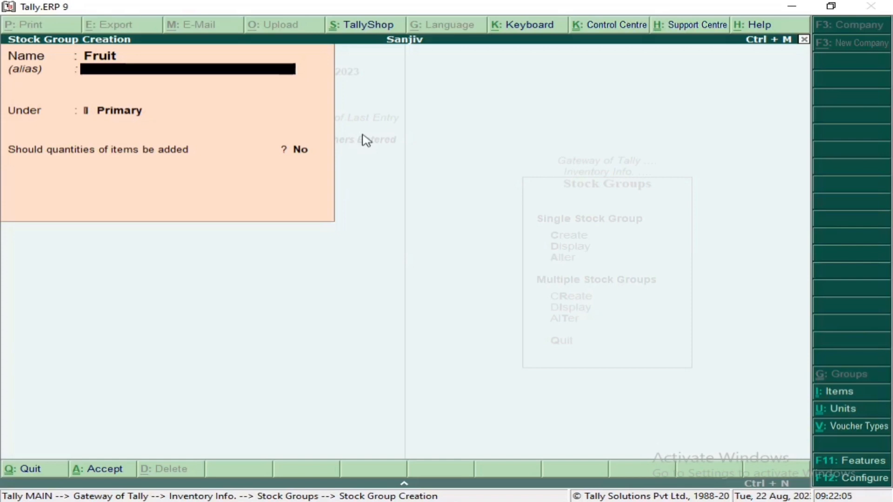
{"action": "key", "text": "Return"}
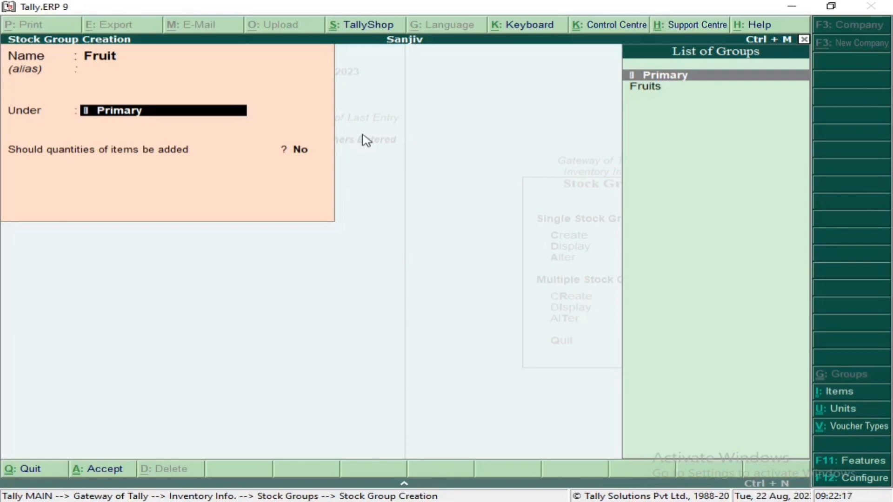
{"action": "key", "text": "Return"}
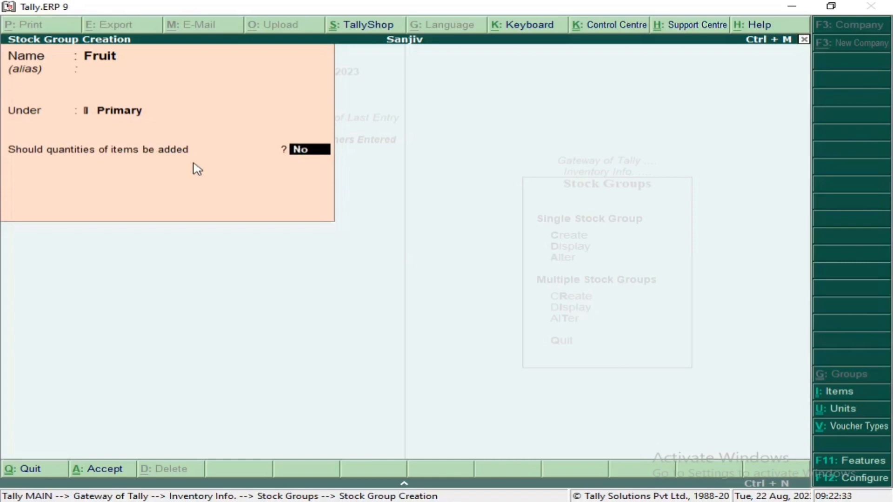
{"action": "key", "text": "Return"}
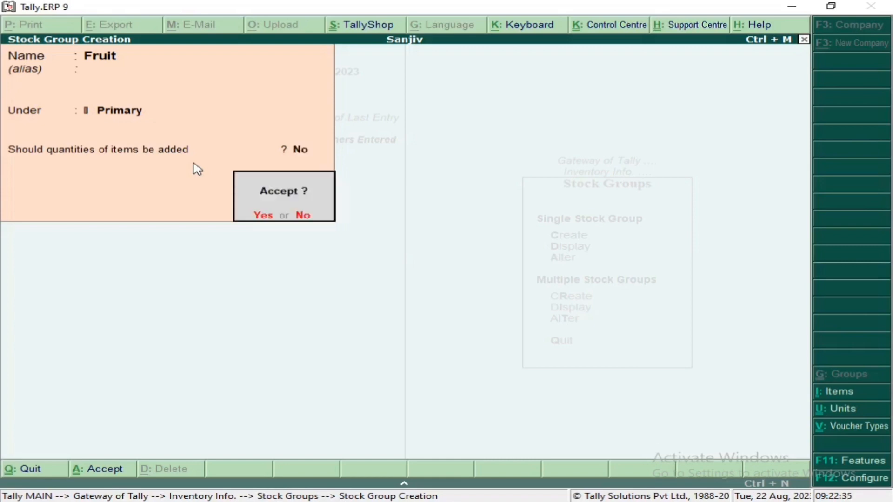
{"action": "key", "text": "Return"}
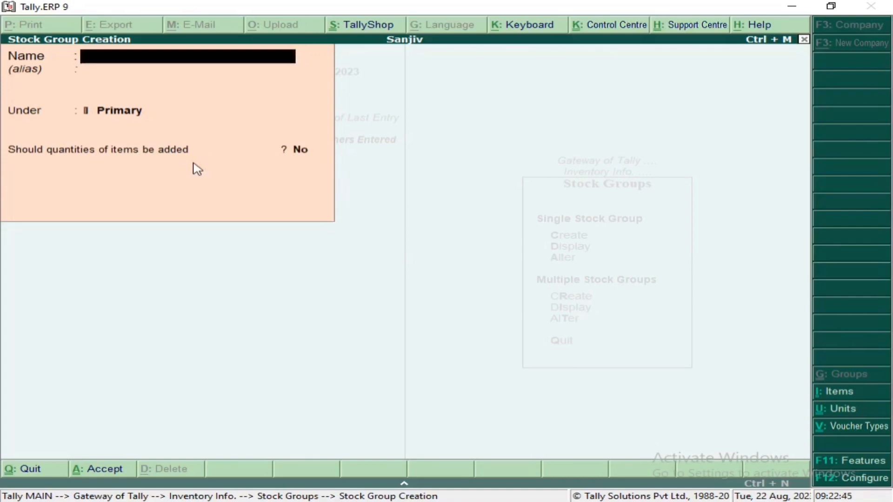
{"action": "key", "text": "Escape"}
{"action": "key", "text": "Return"}
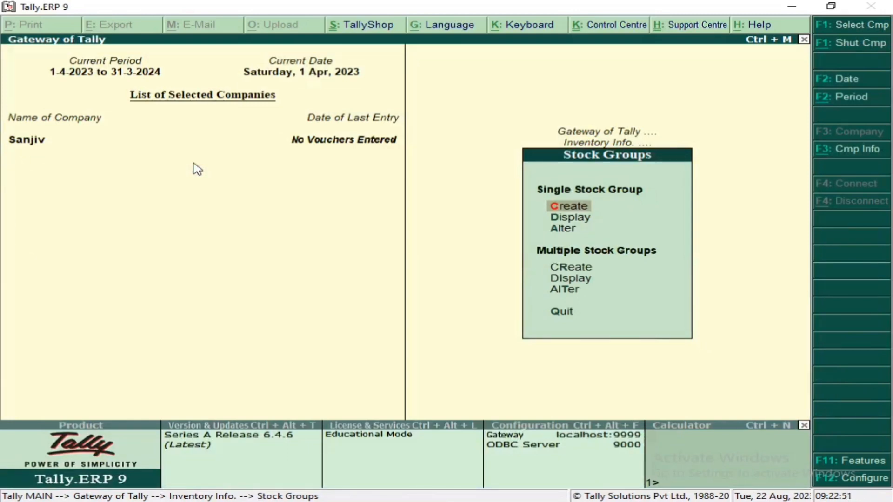
Display the list of existing stock groups and return to the stock group options.
{"action": "key", "text": "Down"}
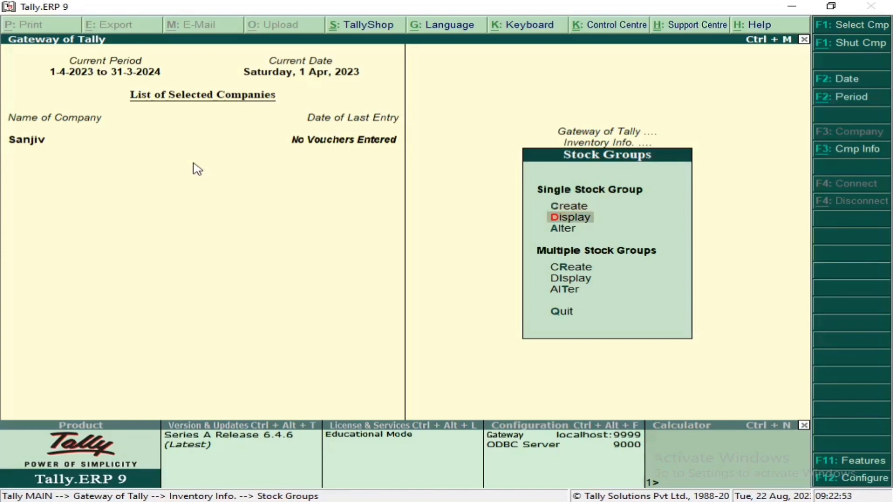
{"action": "key", "text": "Return"}
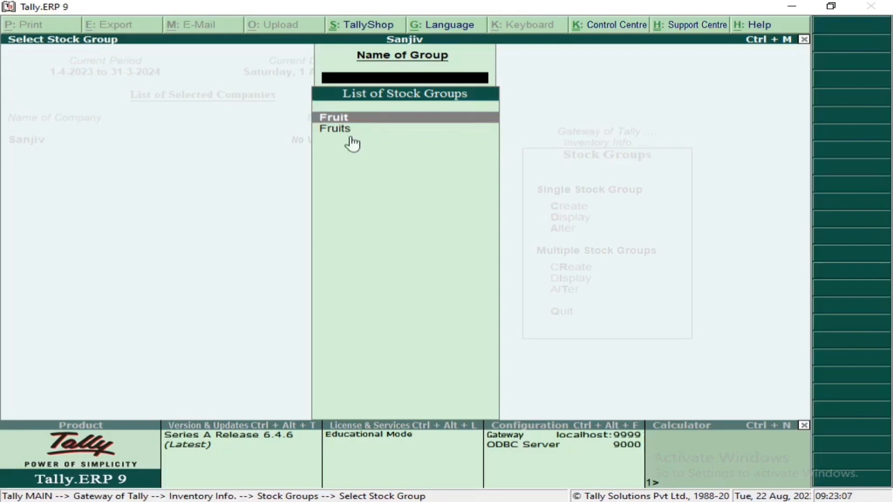
{"action": "key", "text": "Escape"}
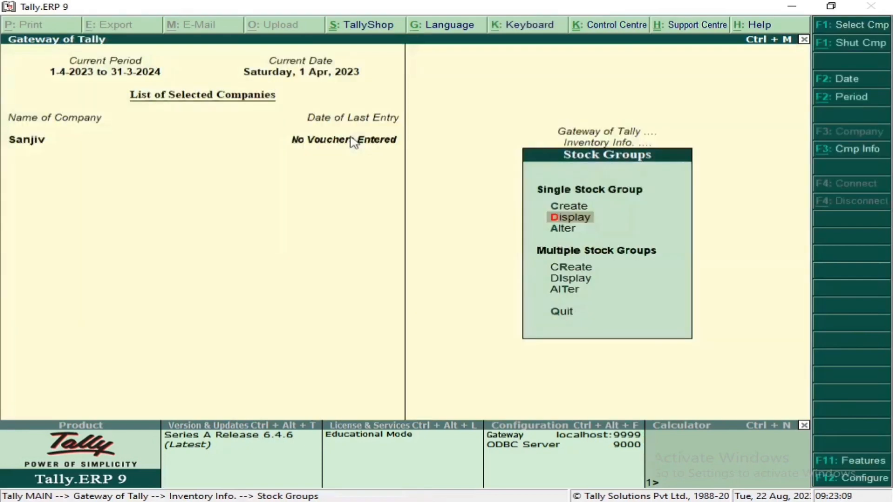
Open the Fruits stock group for alteration, leave it without saving, and return to the inventory masters.
{"action": "key", "text": "Down"}
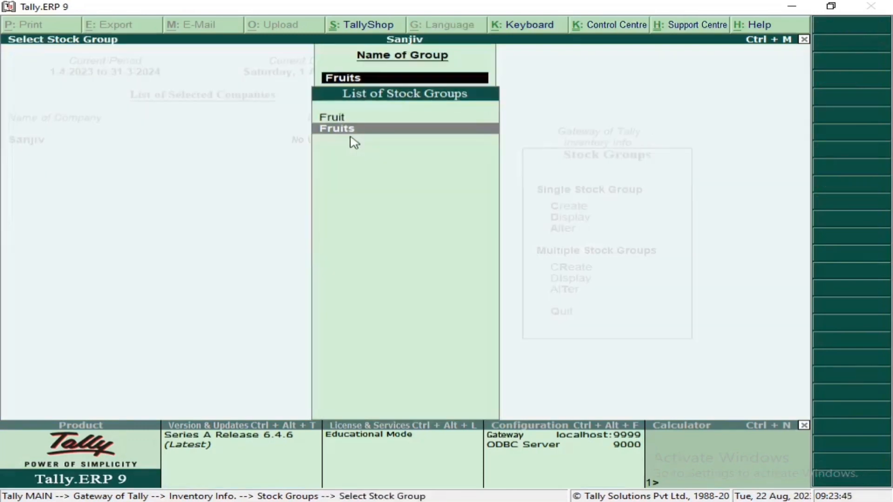
{"action": "key", "text": "Return"}
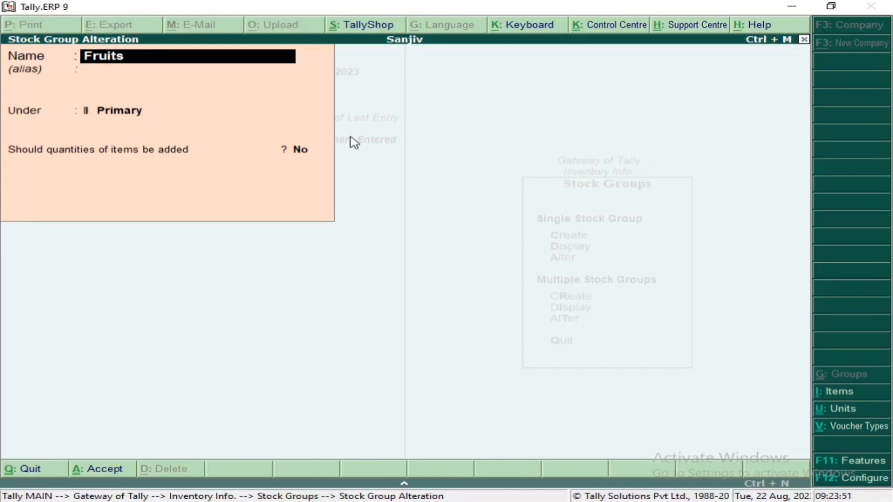
{"action": "key", "text": "BackSpace"}
{"action": "key", "text": "Escape"}
{"action": "key", "text": "y"}
{"action": "key", "text": "BackSpace"}
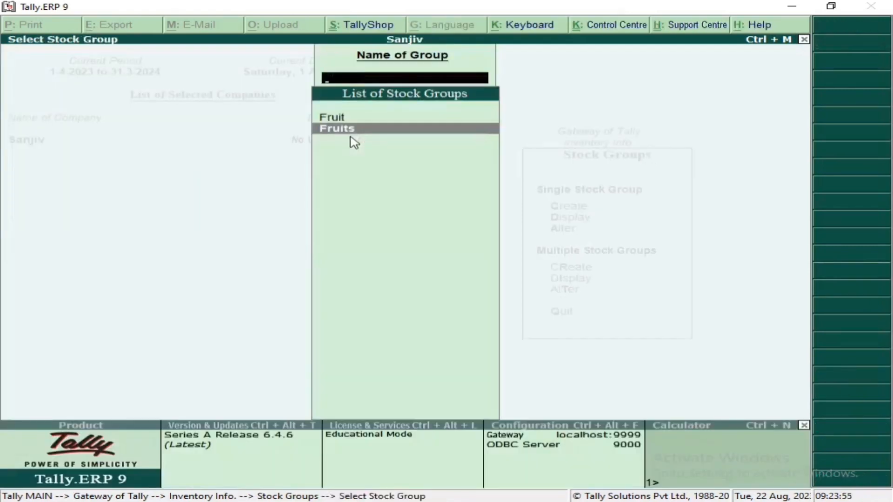
{"action": "key", "text": "Escape"}
{"action": "key", "text": "Escape"}
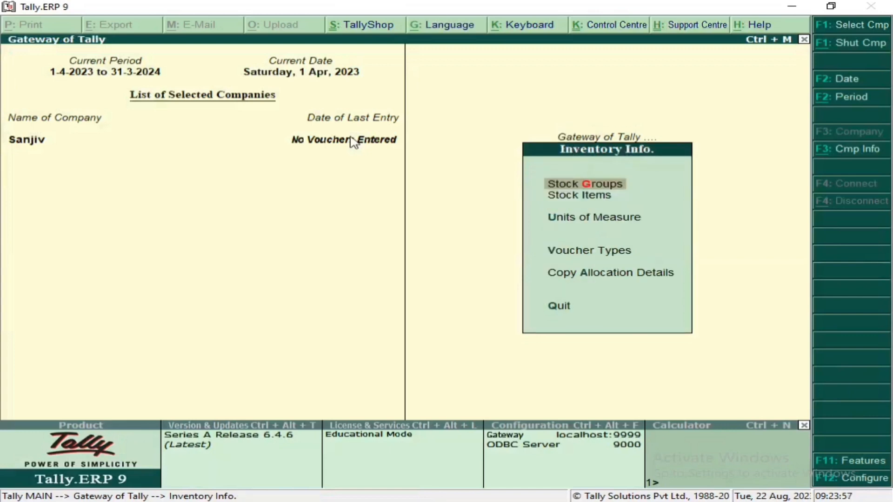
Open the creation form for a new unit of measure.
{"action": "key", "text": "Down"}
{"action": "key", "text": "Down"}
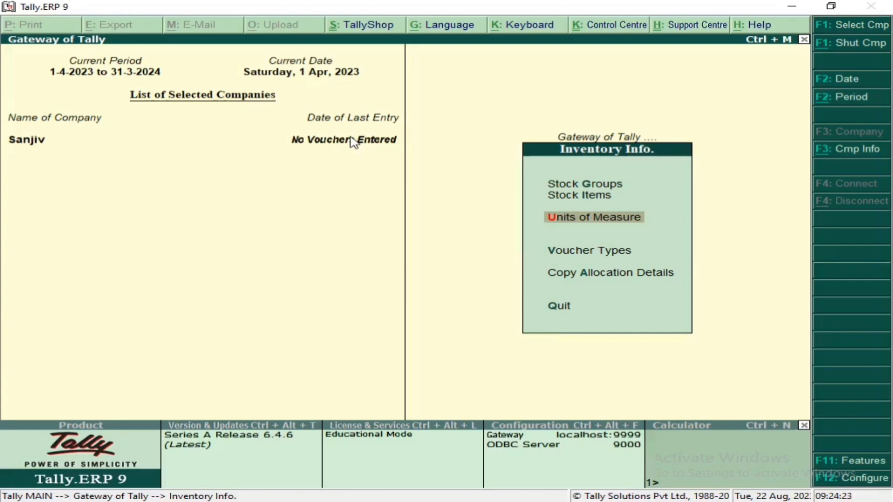
{"action": "key", "text": "Return"}
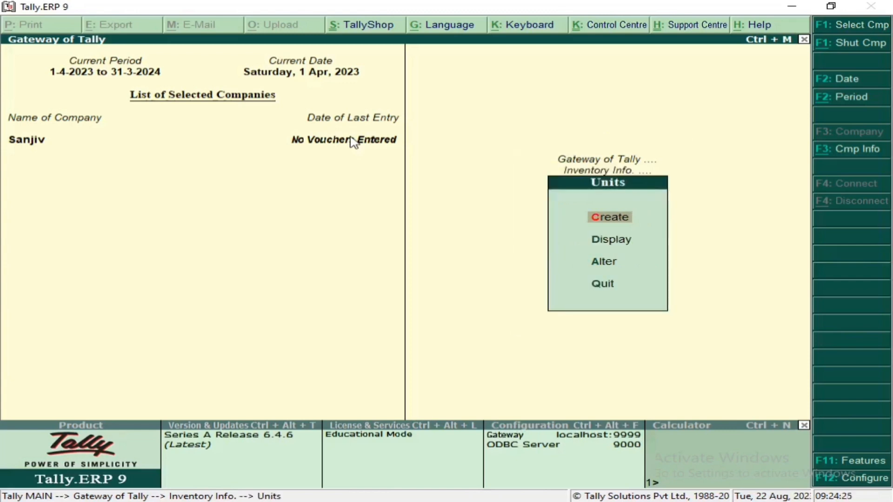
{"action": "key", "text": "Down"}
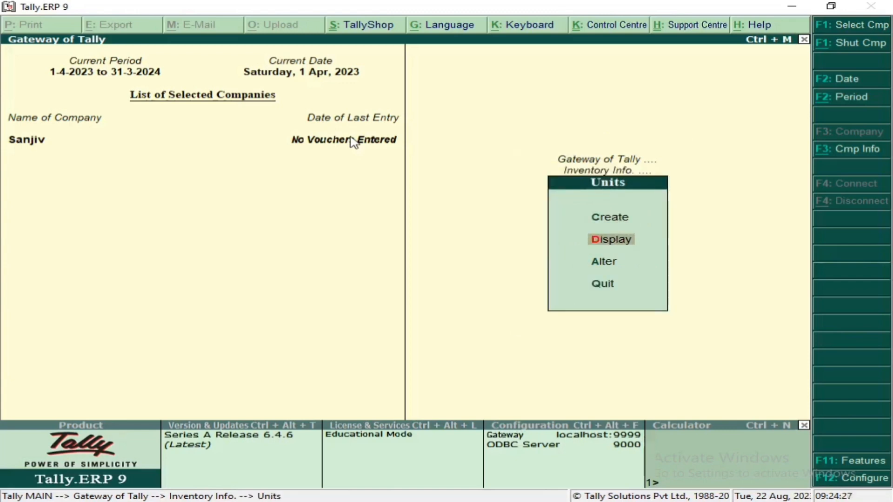
{"action": "key", "text": "Down"}
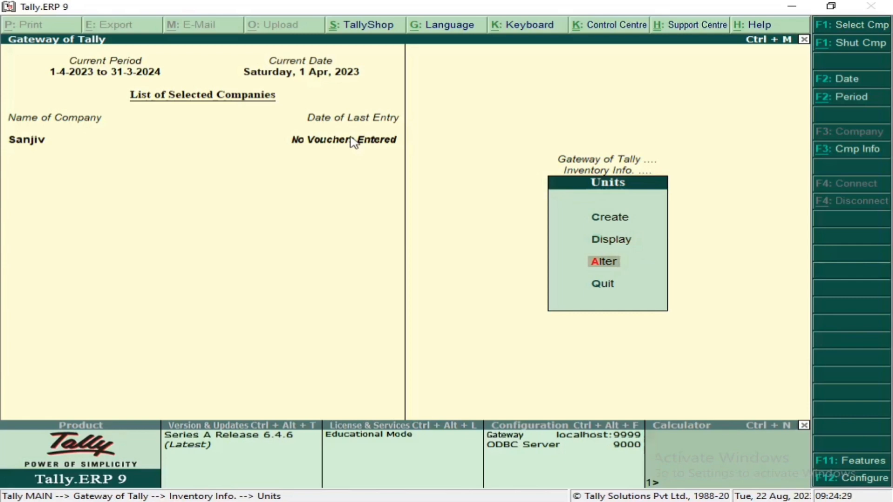
{"action": "key", "text": "Up"}
{"action": "key", "text": "Up"}
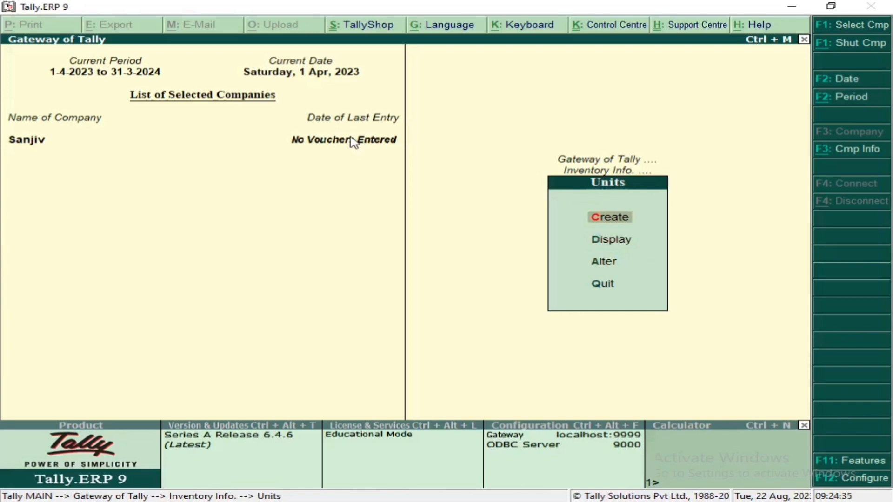
{"action": "key", "text": "Down"}
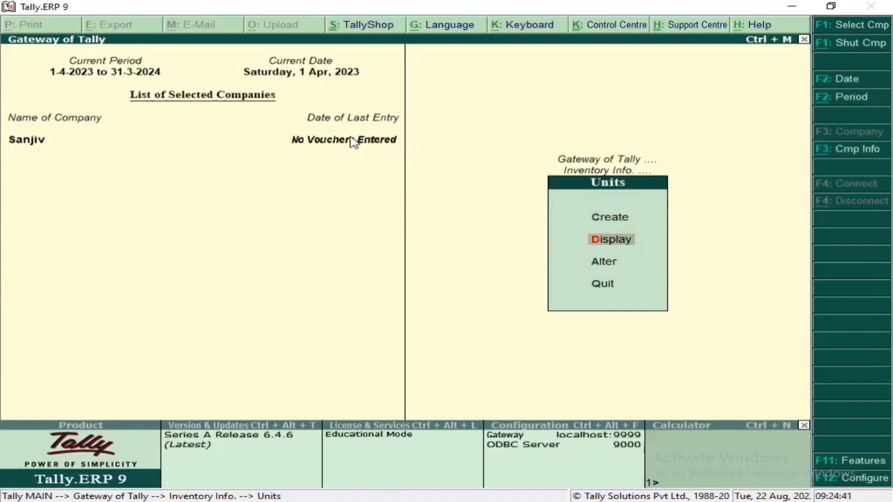
{"action": "key", "text": "Down"}
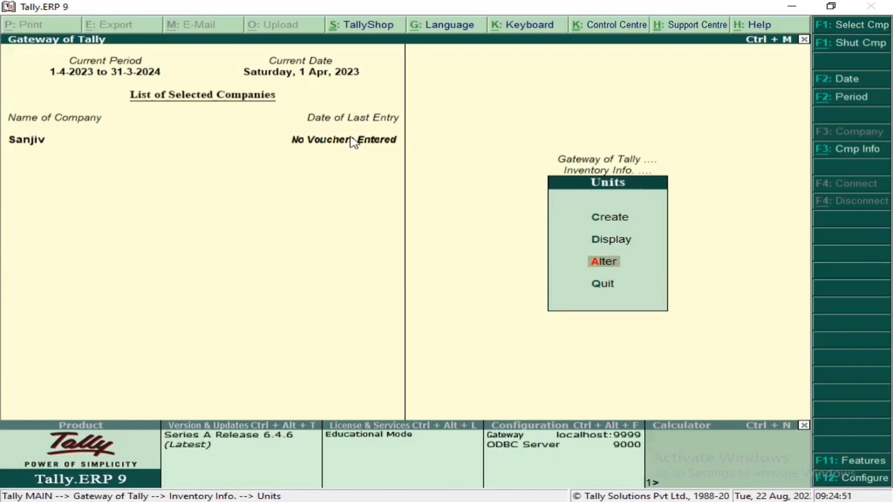
{"action": "key", "text": "c"}
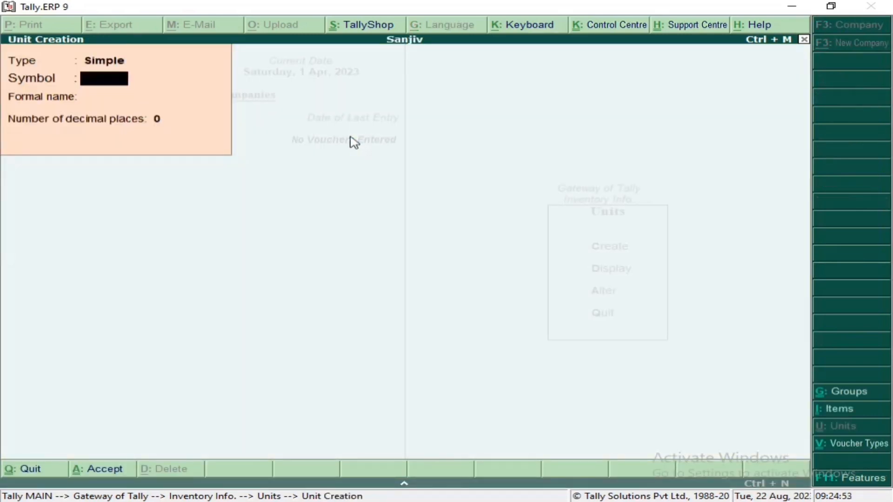
Create a simple unit with the symbol mililitter, no formal name and 0 decimal places, and leave the creation form.
{"action": "type", "text": "litter"}
{"action": "type", "text": "mili"}
{"action": "type", "text": "litt"}
{"action": "type", "text": "er"}
{"action": "key", "text": "Return"}
{"action": "key", "text": "Return"}
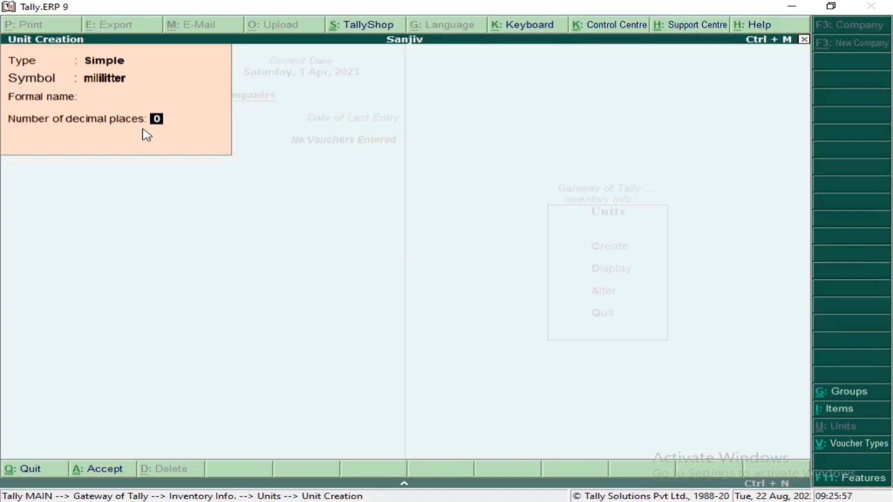
{"action": "key", "text": "Return"}
{"action": "key", "text": "Return"}
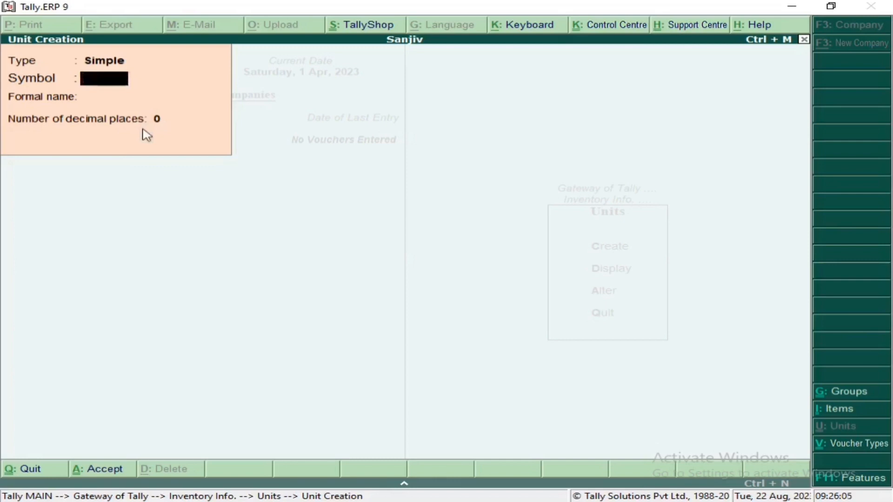
{"action": "key", "text": "Escape"}
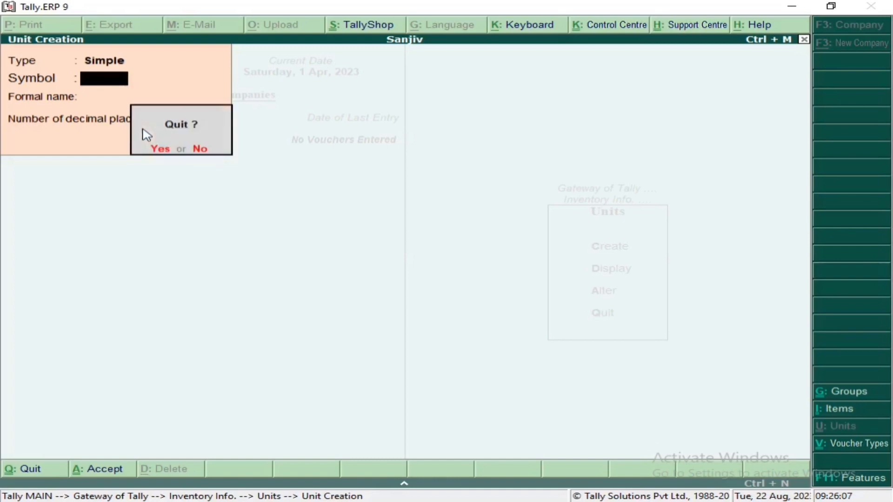
{"action": "key", "text": "Return"}
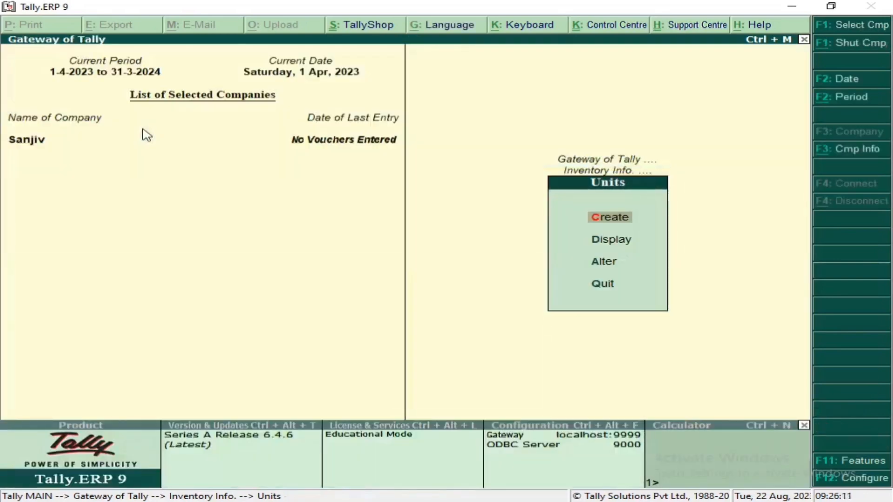
Display the list of existing units of measure and return to the unit options.
{"action": "key", "text": "Down"}
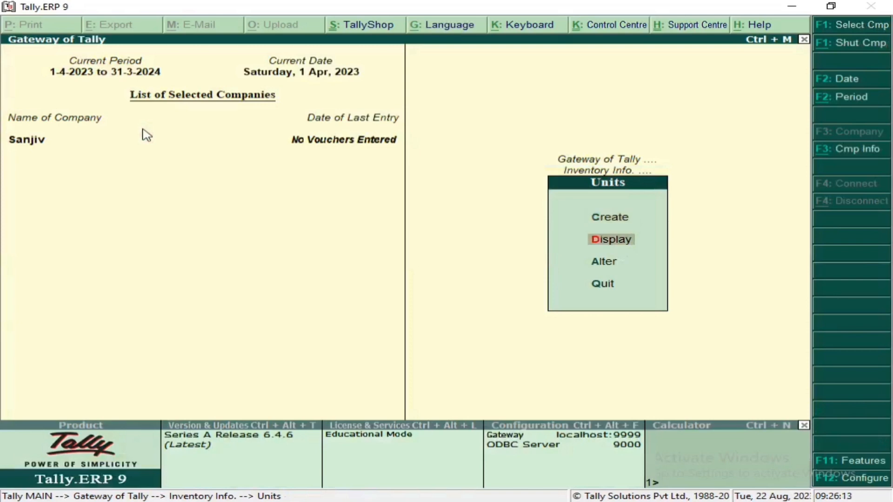
{"action": "key", "text": "Return"}
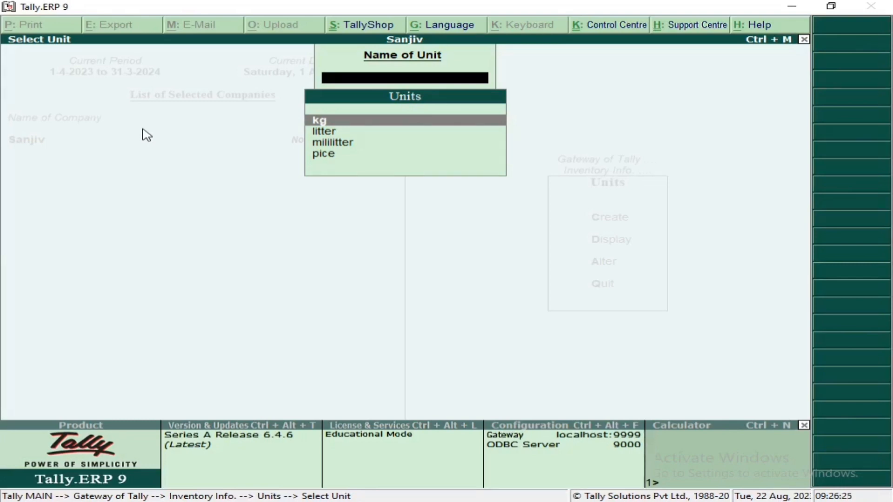
{"action": "key", "text": "Escape"}
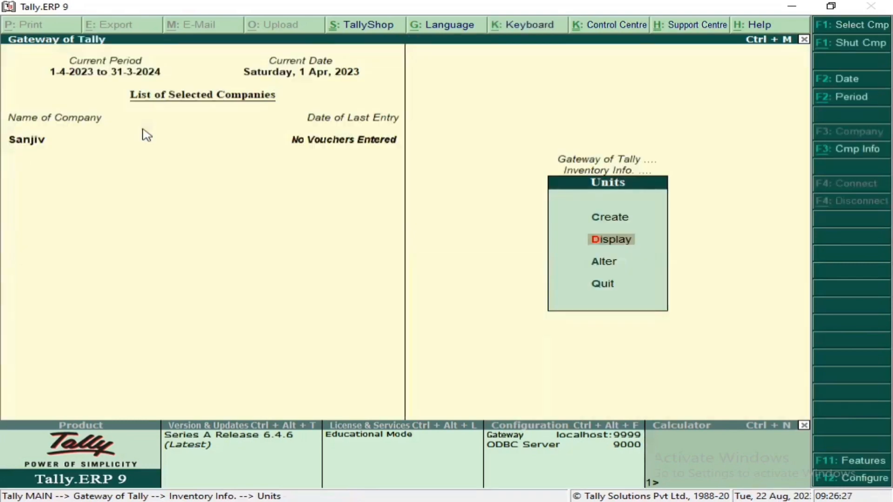
Leave the unit options and open the creation form for a single stock item.
{"action": "key", "text": "Down"}
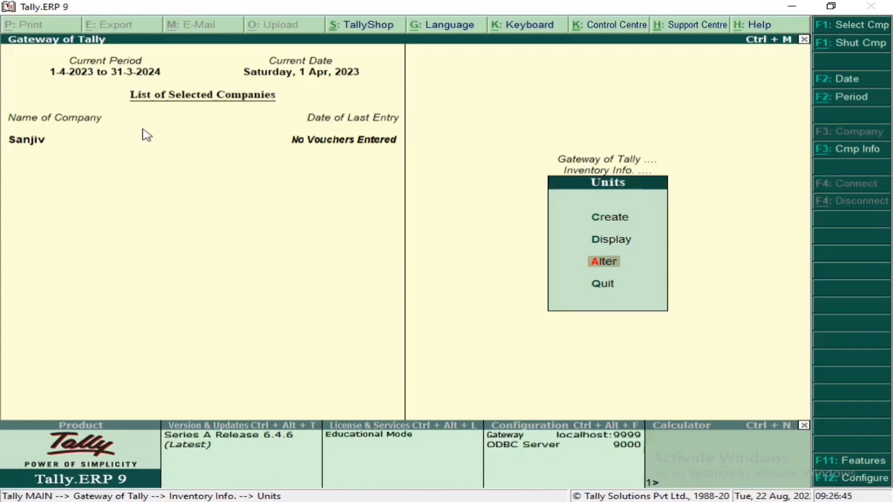
{"action": "key", "text": "Down"}
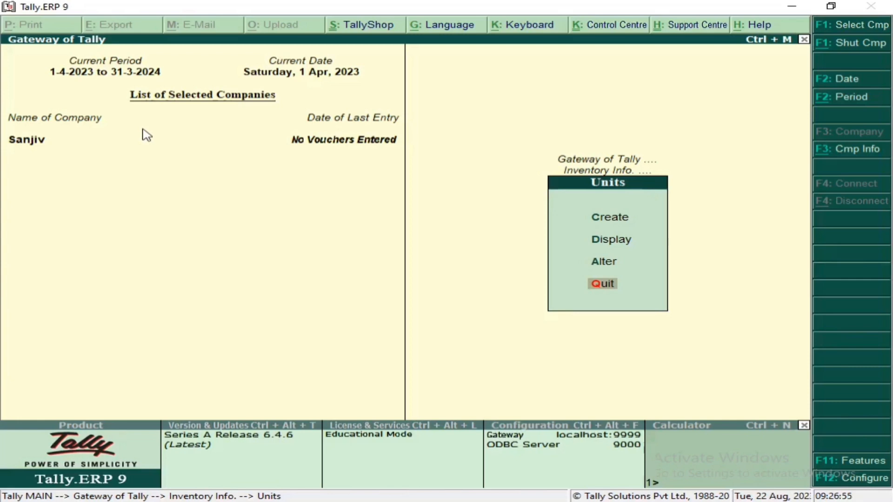
{"action": "key", "text": "Return"}
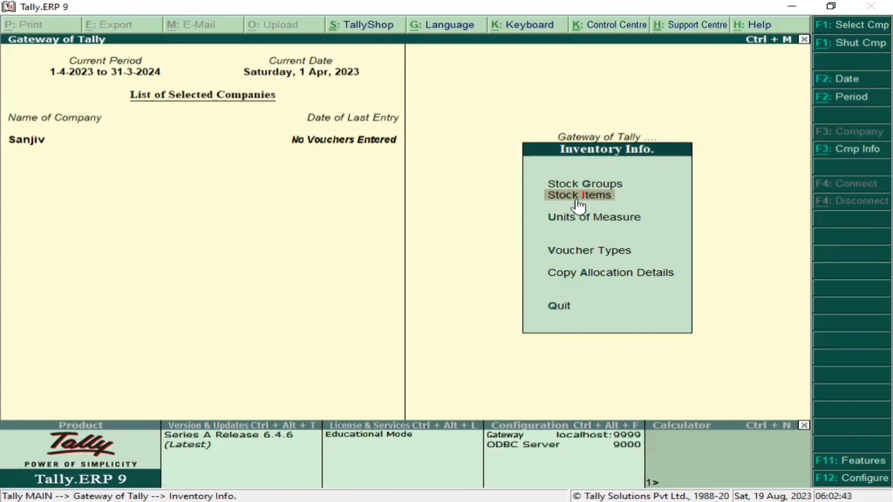
{"action": "left_click", "coordinate": [578, 201]}
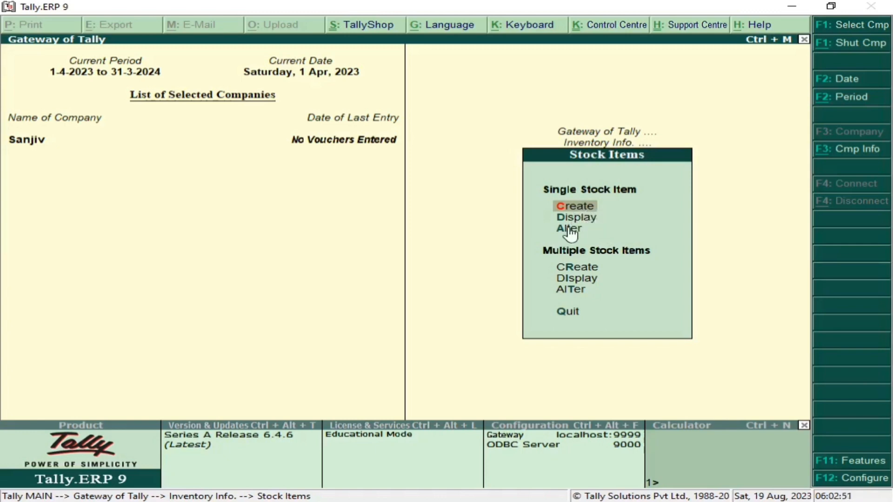
{"action": "left_click", "coordinate": [589, 209]}
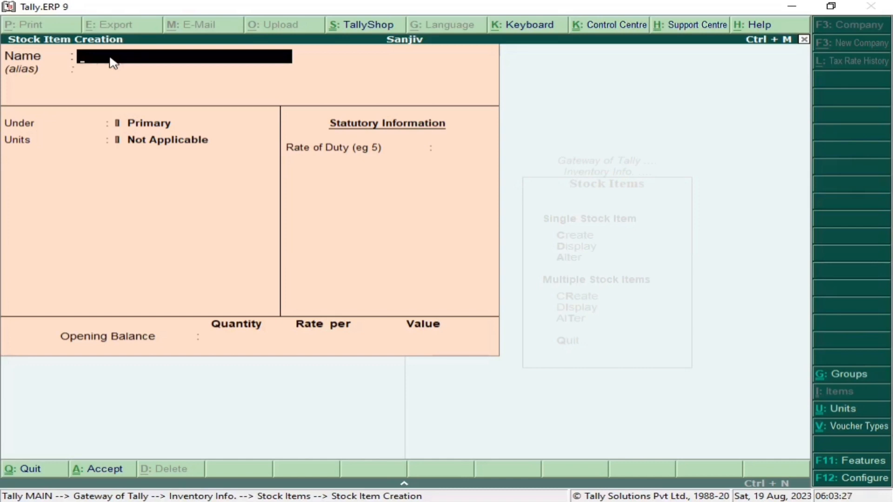
Name the new stock item Banana, leave its alias empty, and place it under the Fruits group.
{"action": "type", "text": "Banana"}
{"action": "key", "text": "Return"}
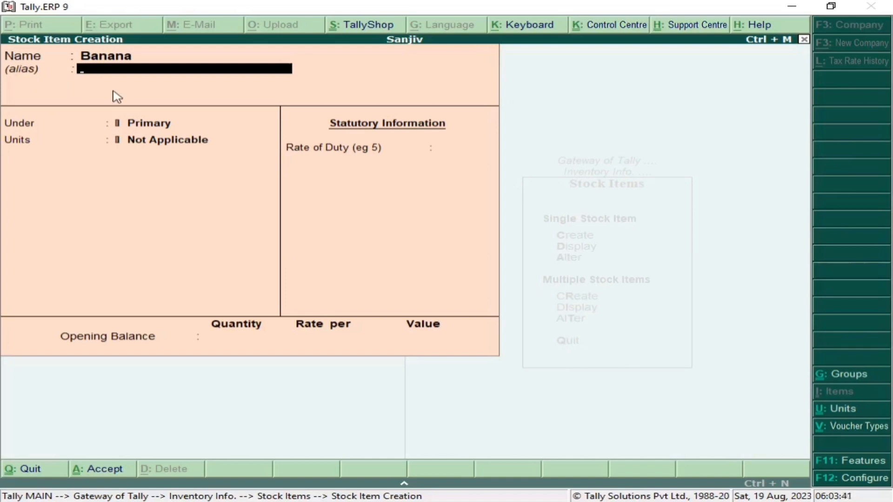
{"action": "key", "text": "Return"}
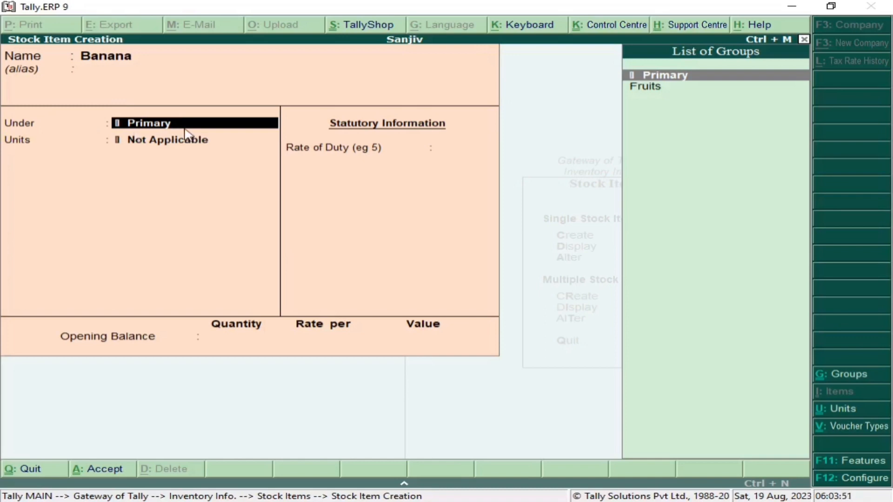
{"action": "key", "text": "Down"}
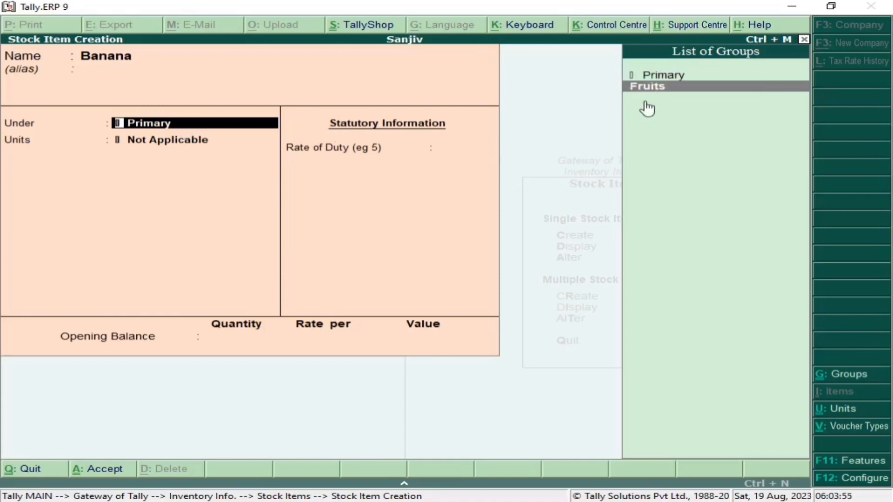
{"action": "key", "text": "Return"}
Create a simple unit pice with no formal name and 0 decimal places from the item's unit field, and assign it to Banana.
{"action": "key", "text": "Down"}
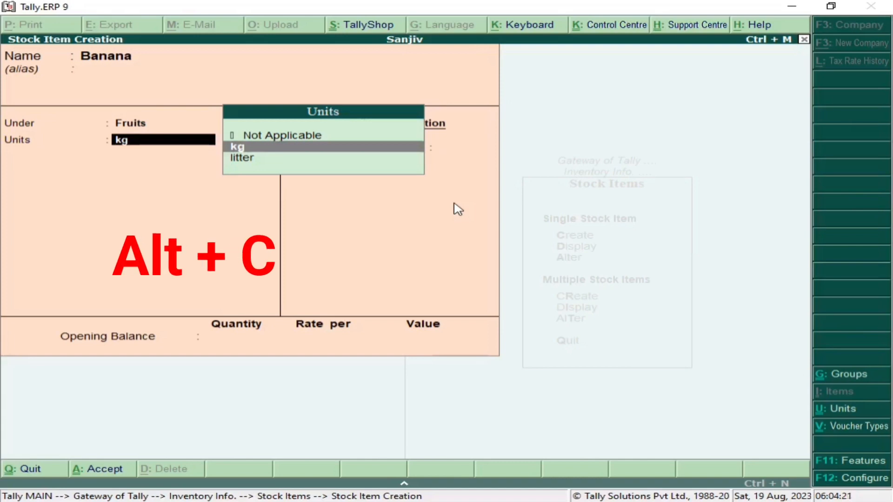
{"action": "key", "text": "alt+c"}
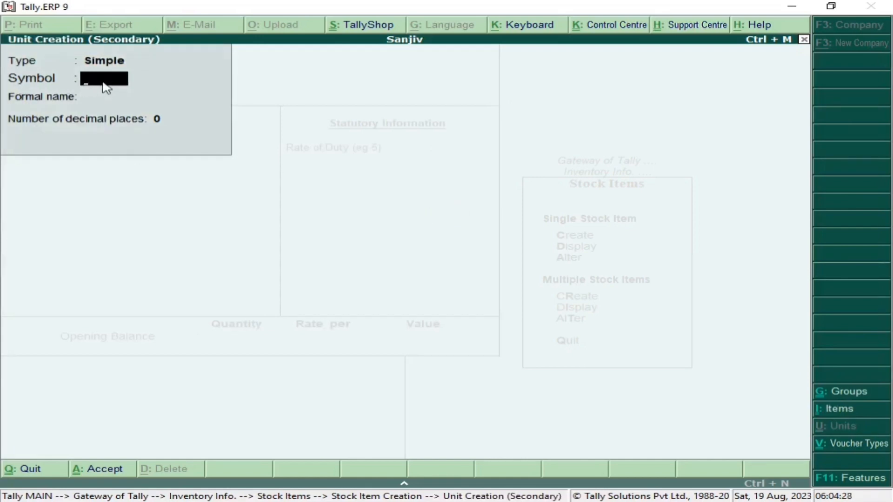
{"action": "type", "text": "pice"}
{"action": "key", "text": "Return"}
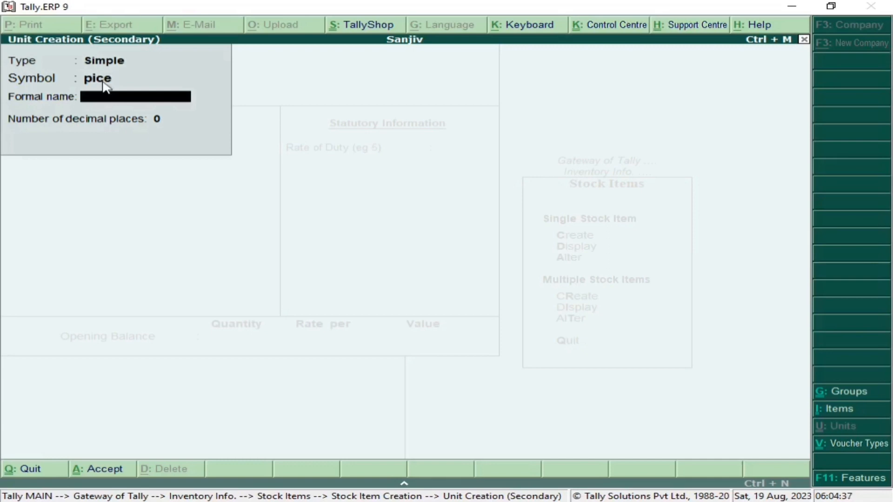
{"action": "key", "text": "Return"}
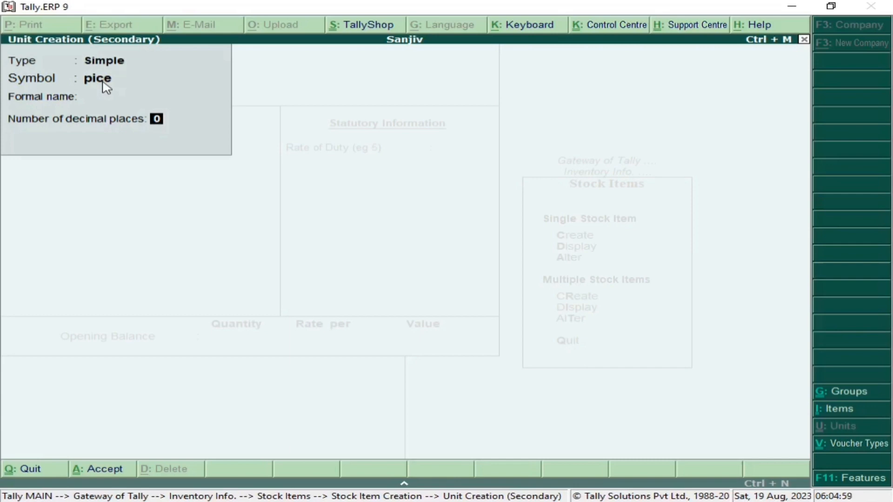
{"action": "key", "text": "Return"}
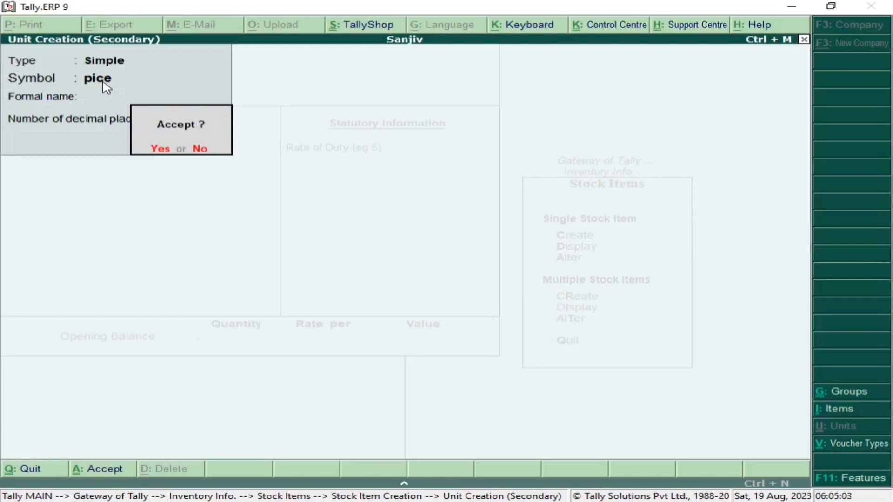
{"action": "key", "text": "Return"}
{"action": "key", "text": "Return"}
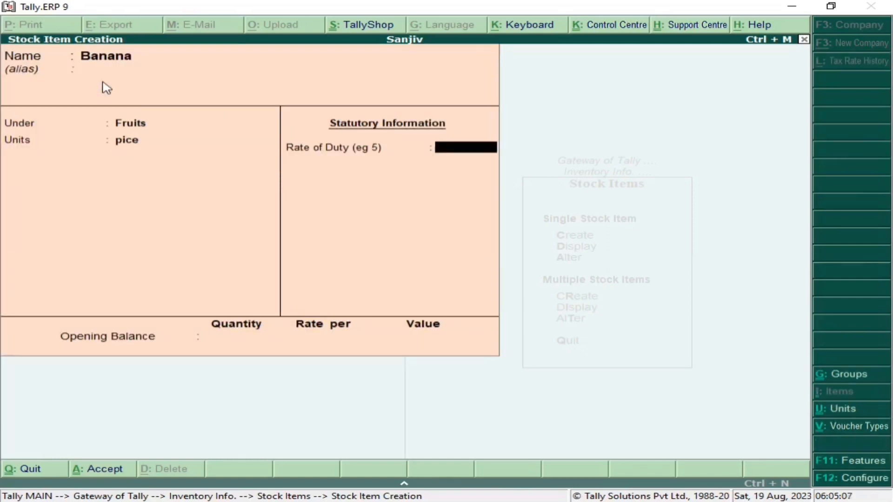
Give Banana a duty rate of 0 and an opening balance of 14 pice at 50.00 per pice, save it, and leave the form.
{"action": "key", "text": "Return"}
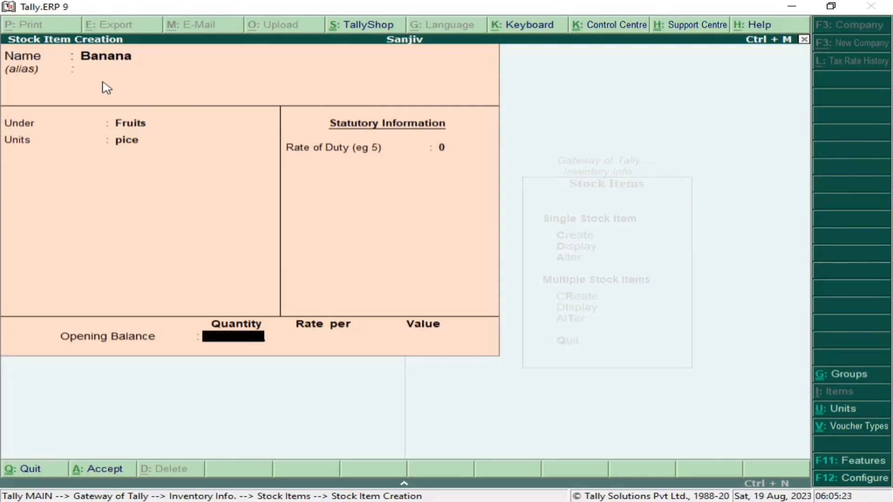
{"action": "type", "text": "14"}
{"action": "key", "text": "Return"}
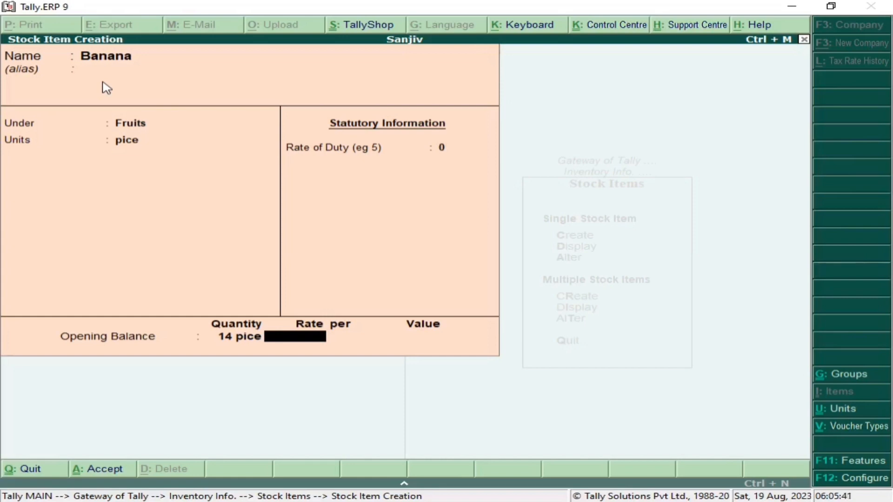
{"action": "type", "text": "50"}
{"action": "key", "text": "Return"}
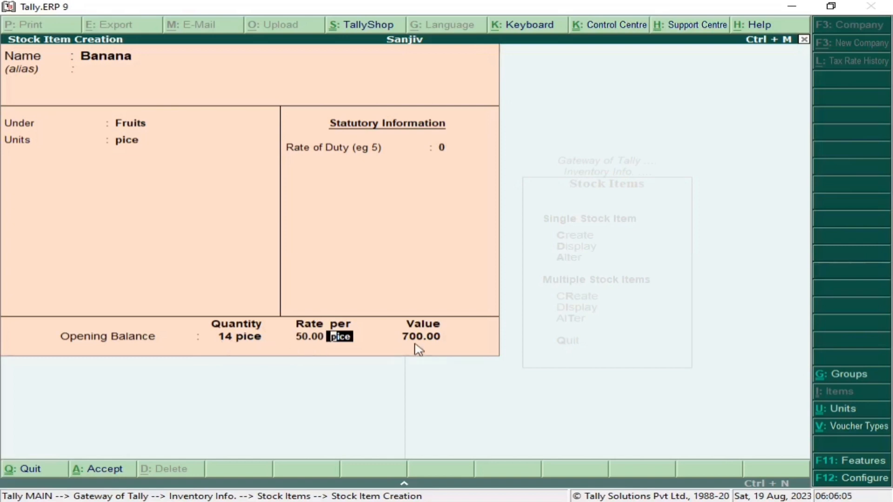
{"action": "key", "text": "Return"}
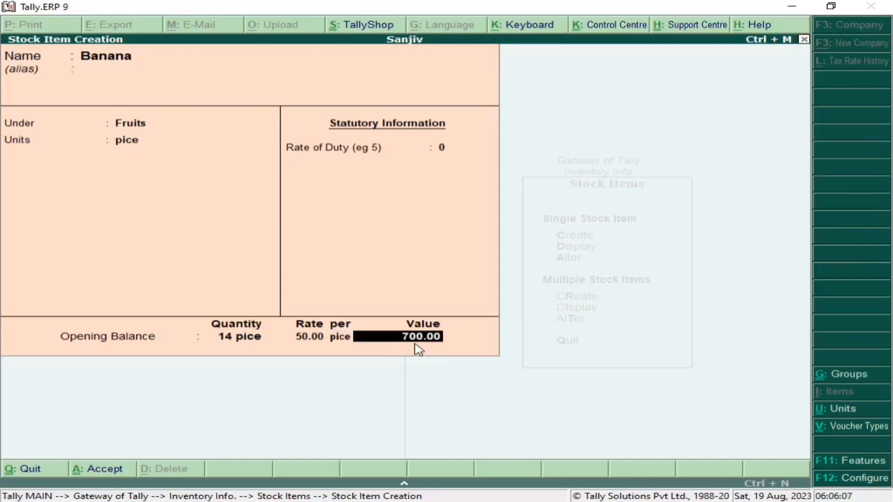
{"action": "key", "text": "Return"}
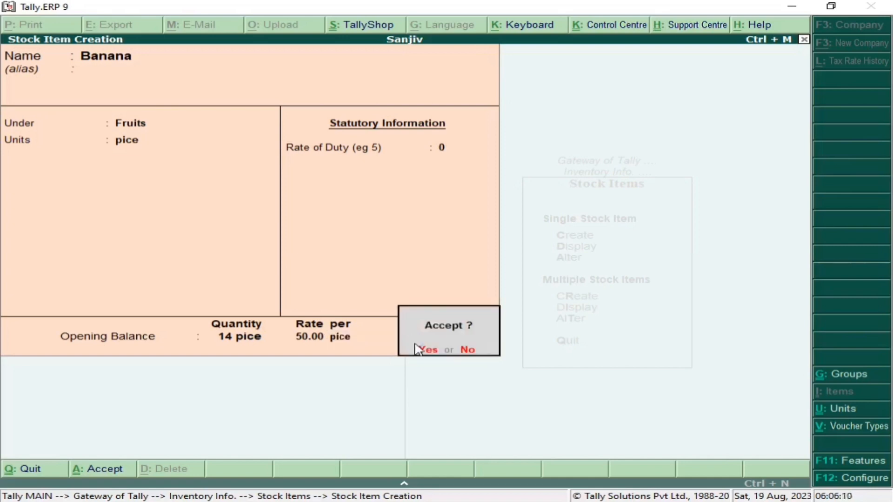
{"action": "left_click", "coordinate": [417, 349]}
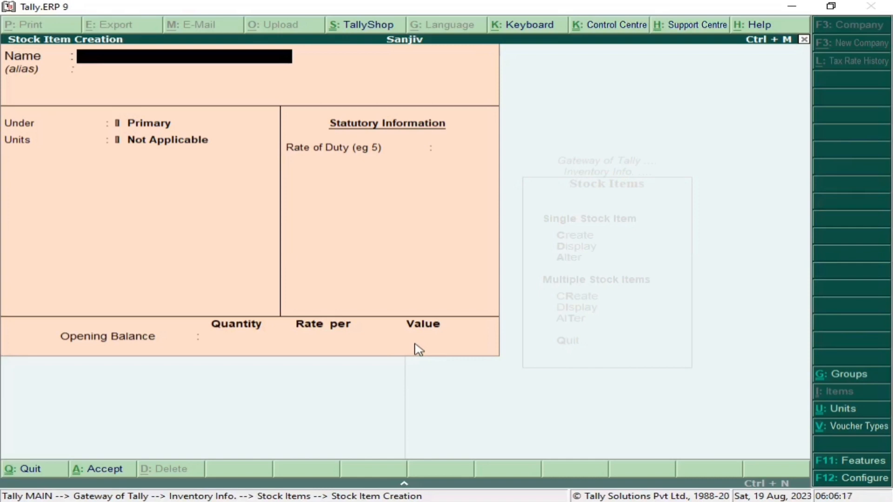
{"action": "key", "text": "Escape"}
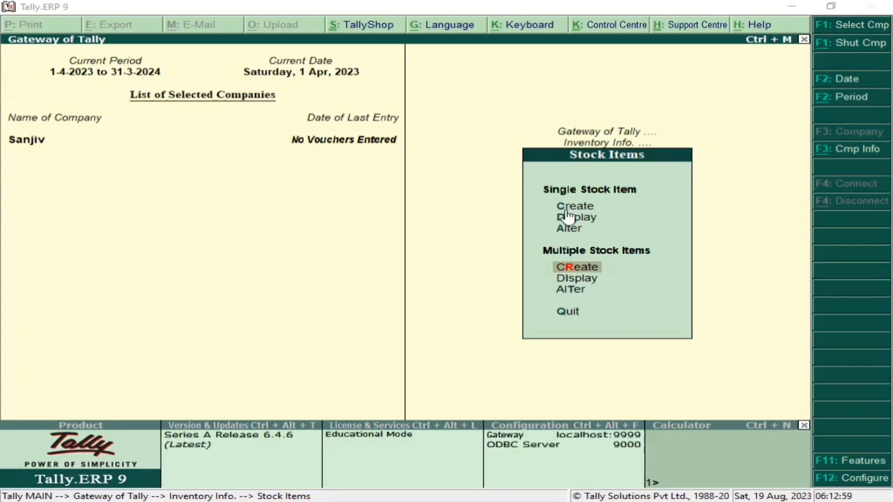
{"action": "key", "text": "Up"}
{"action": "key", "text": "Up"}
{"action": "key", "text": "Up"}
{"action": "key", "text": "Up"}
{"action": "key", "text": "Up"}
{"action": "key", "text": "Up"}
{"action": "key", "text": "Up"}
{"action": "key", "text": "Up"}
{"action": "key", "text": "Up"}
{"action": "key", "text": "Up"}
{"action": "key", "text": "Up"}
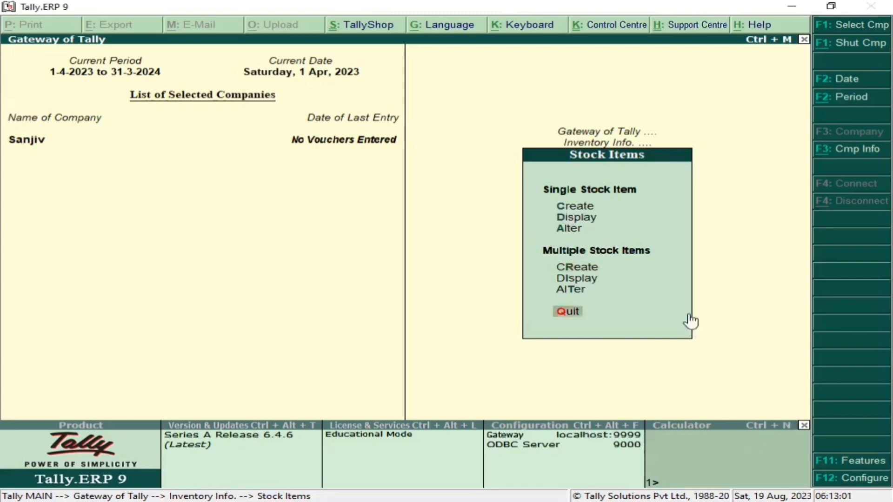
{"action": "key", "text": "Down"}
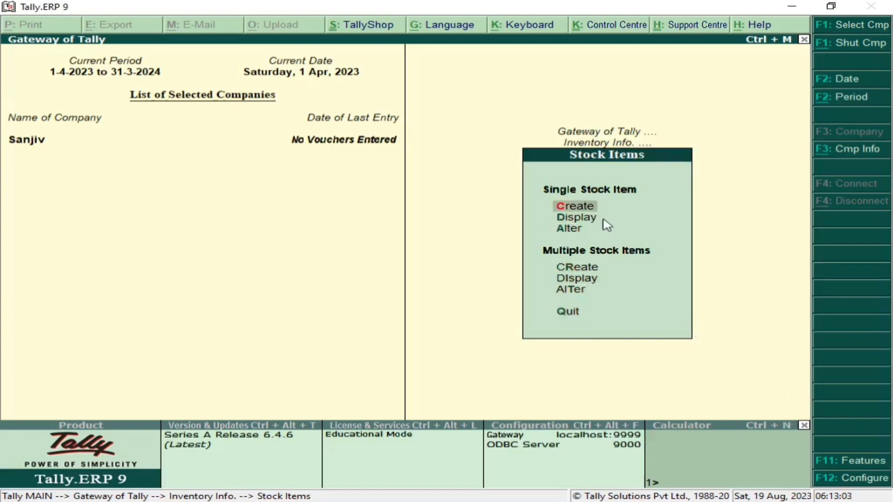
{"action": "key", "text": "Down"}
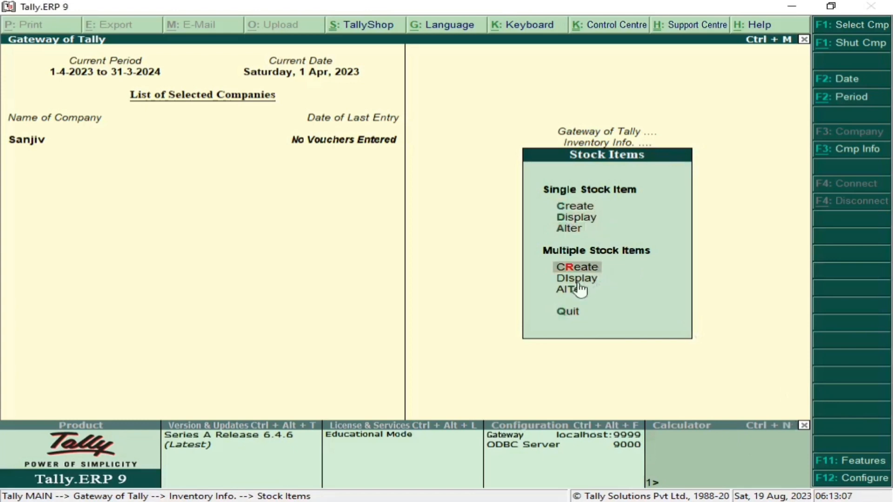
{"action": "key", "text": "Down"}
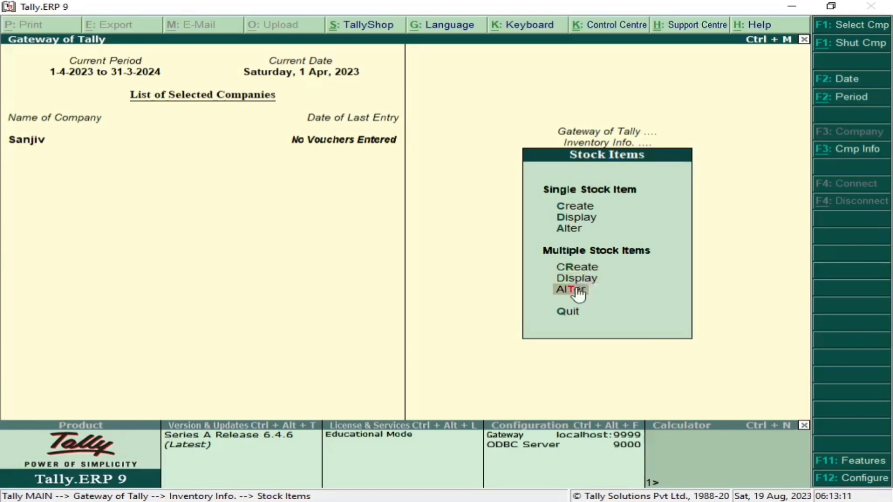
Open the creation form for multiple stock items and set the parent group to Fruits.
{"action": "key", "text": "Up"}
{"action": "key", "text": "Up"}
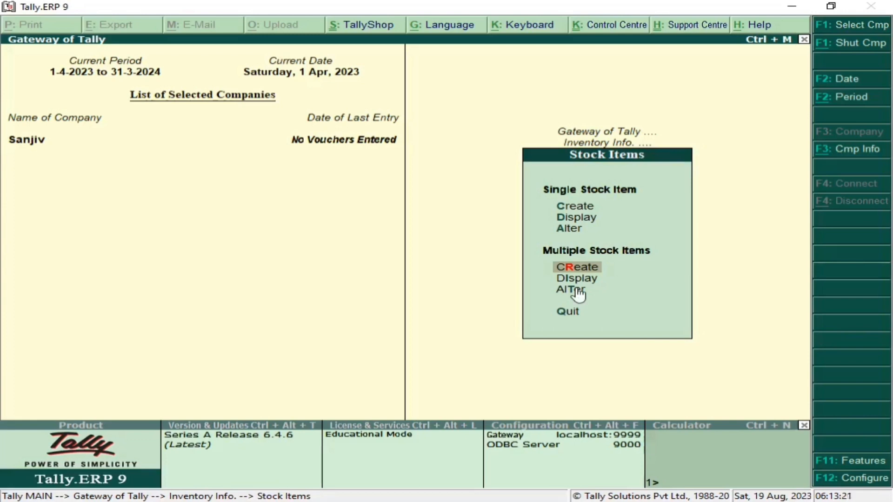
{"action": "key", "text": "Return"}
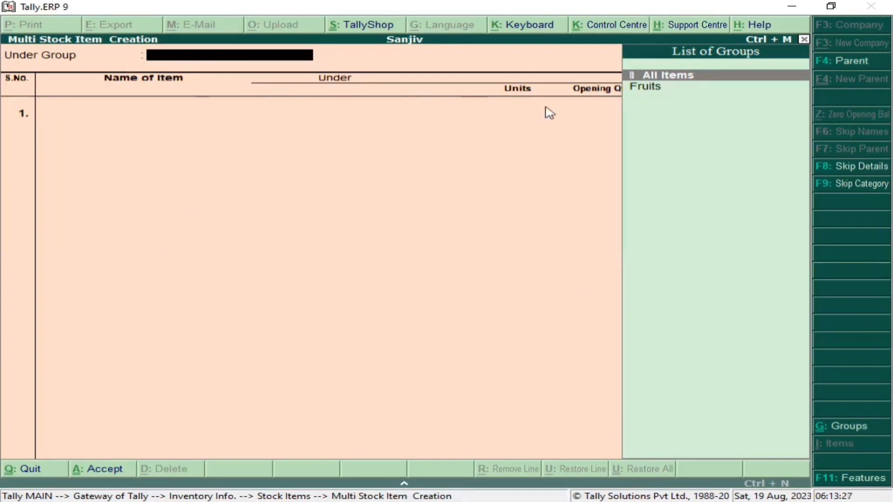
{"action": "key", "text": "Down"}
{"action": "key", "text": "Return"}
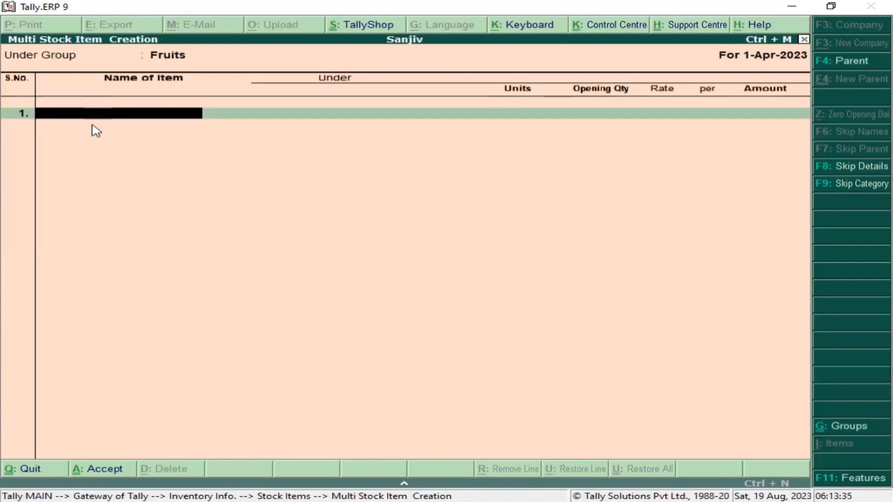
Add Kivifruit as the first item under Fruits with kg as its unit.
{"action": "type", "text": "Kivifr"}
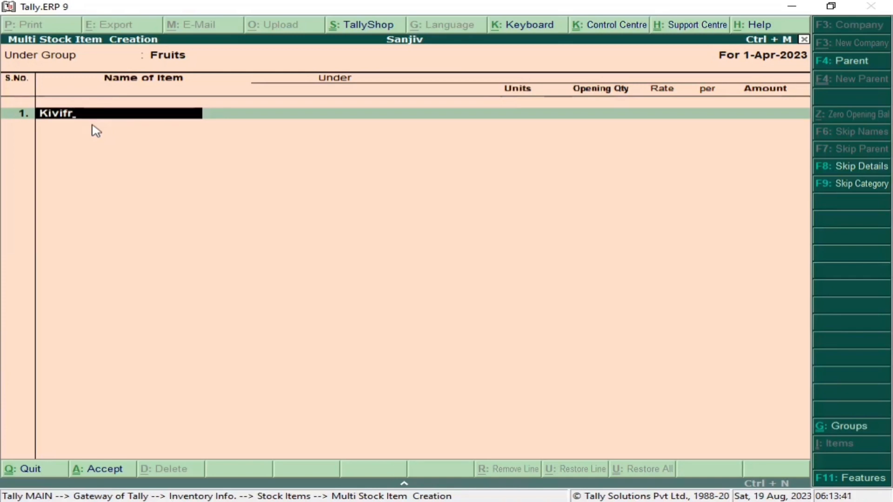
{"action": "type", "text": "uit"}
{"action": "key", "text": "Return"}
{"action": "key", "text": "Return"}
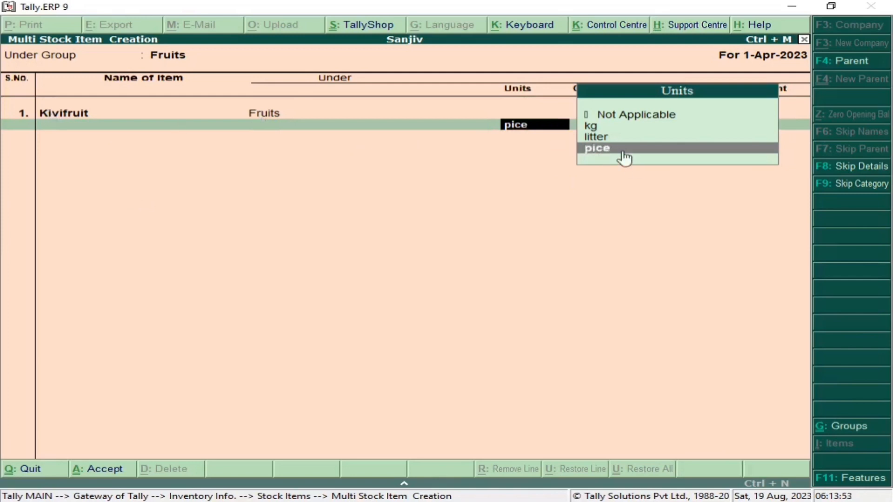
{"action": "key", "text": "Up"}
{"action": "key", "text": "Up"}
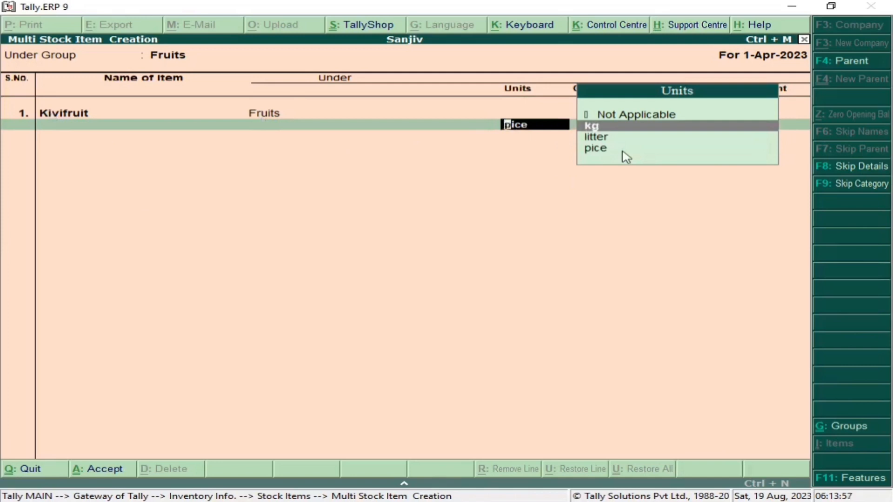
{"action": "key", "text": "Return"}
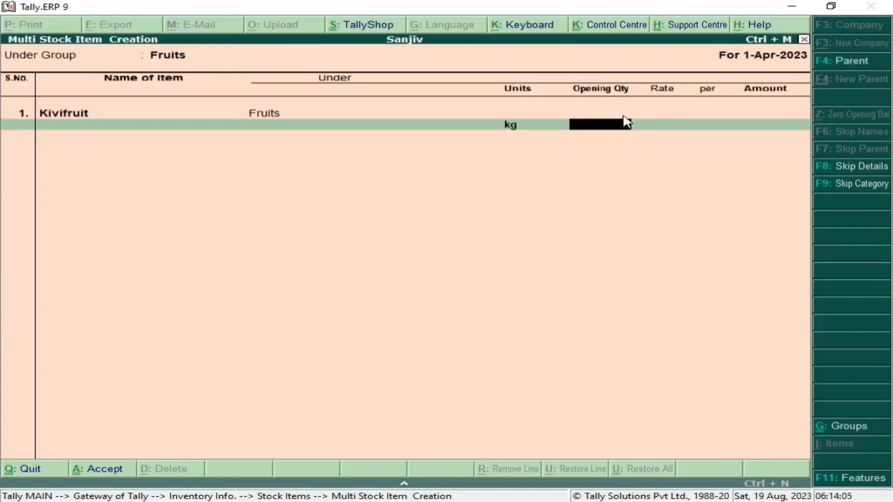
Set Kivifruit's opening quantity to 45 kg at a rate of 100.00 per kg.
{"action": "type", "text": "45"}
{"action": "key", "text": "Return"}
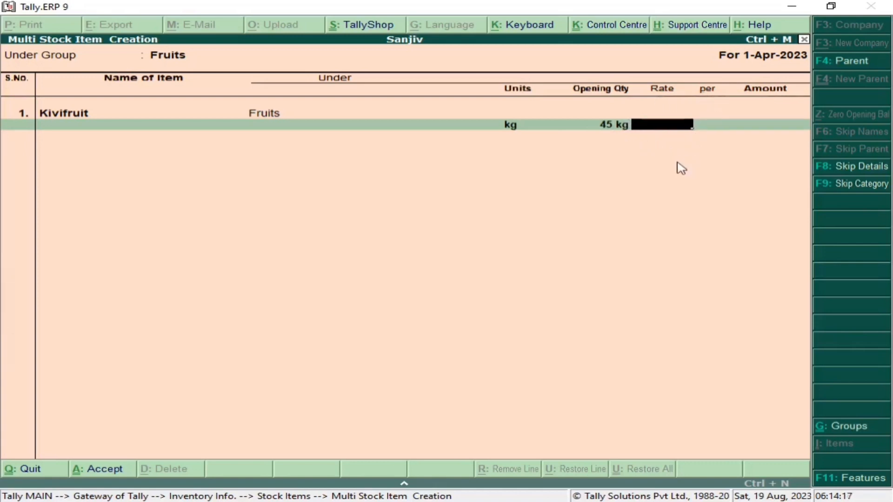
{"action": "type", "text": "100"}
{"action": "key", "text": "Return"}
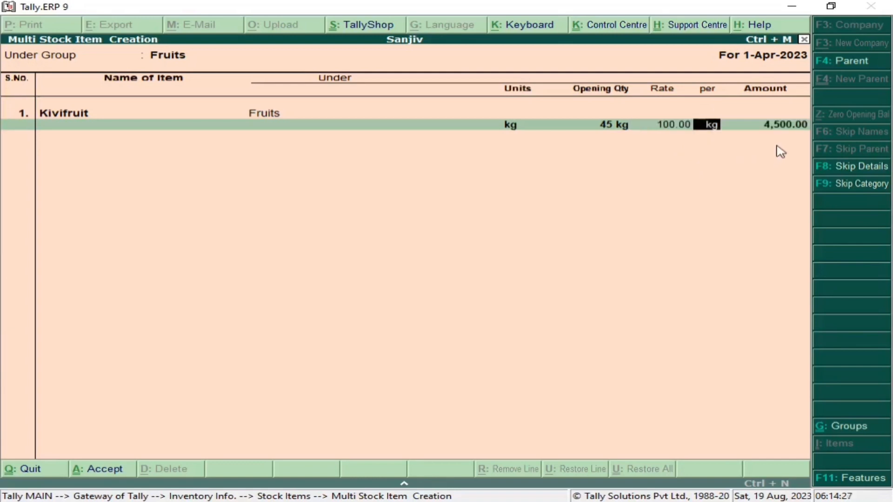
{"action": "key", "text": "Return"}
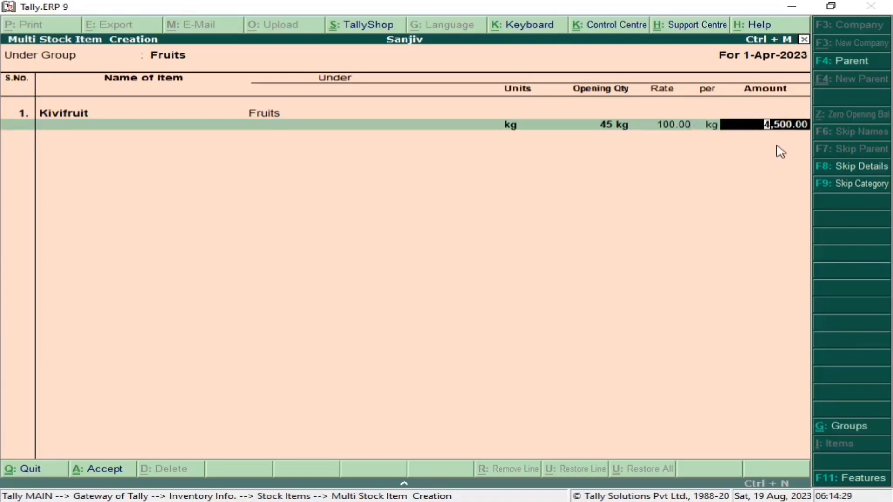
Add Cherry as the second item under Fruits with kg as its unit.
{"action": "key", "text": "Return"}
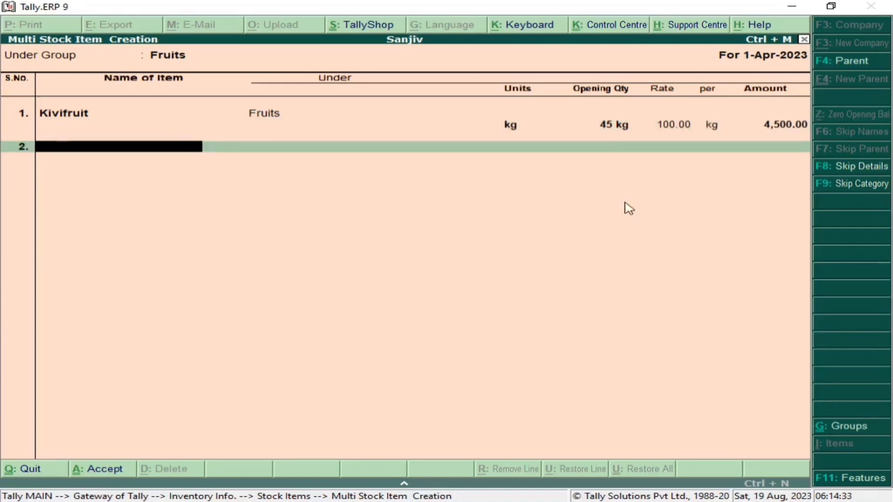
{"action": "type", "text": "Cherry"}
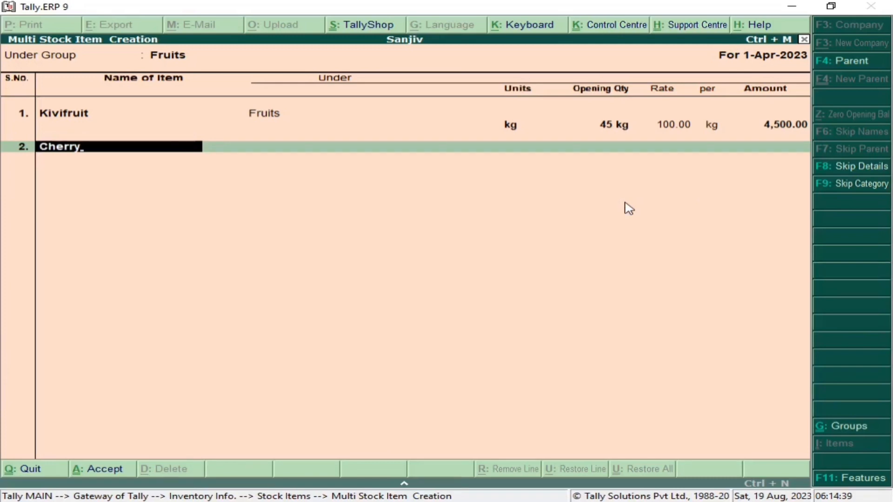
{"action": "key", "text": "Return"}
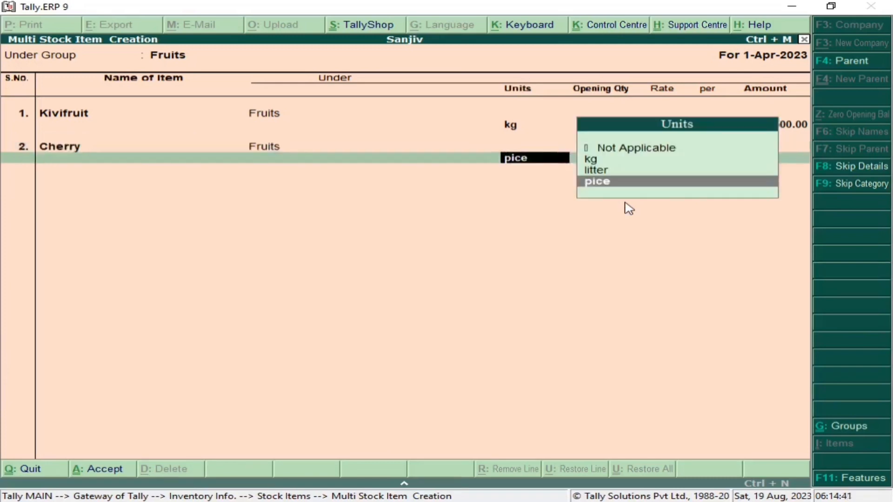
{"action": "key", "text": "Up"}
{"action": "key", "text": "Up"}
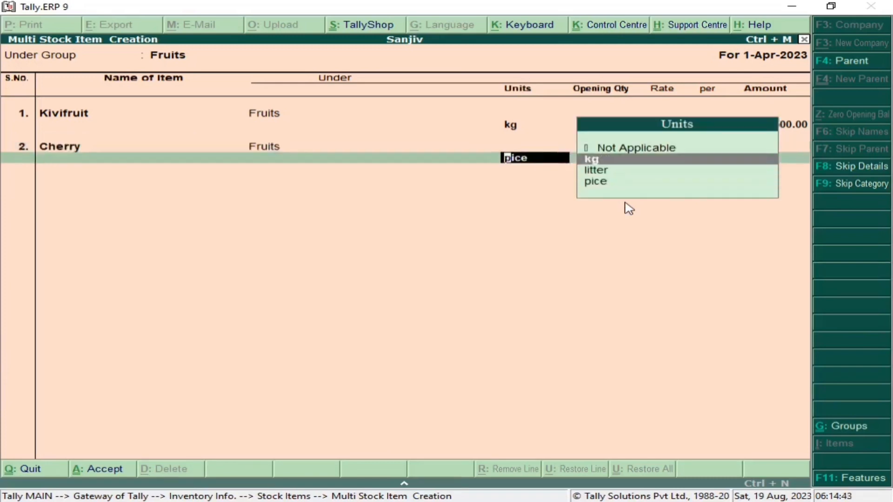
{"action": "key", "text": "Return"}
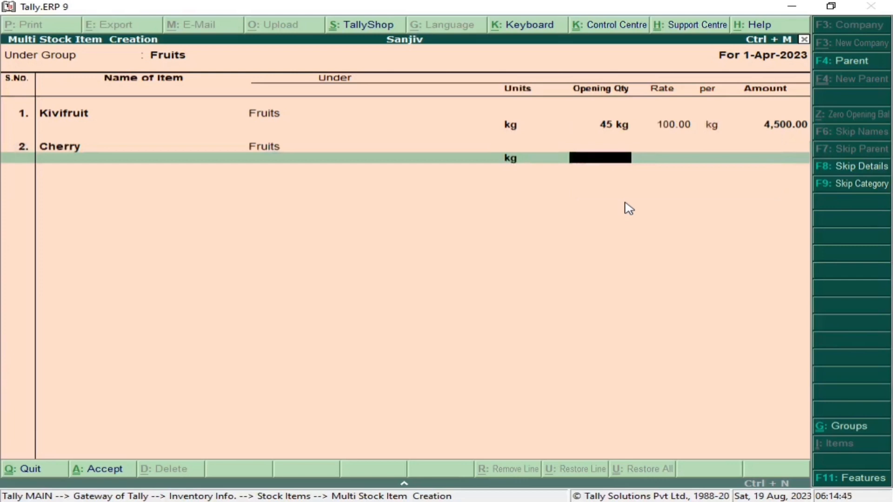
Give Cherry an opening quantity of 12 kg at a rate of 30.00 per kg and save the multiple stock items.
{"action": "type", "text": "12"}
{"action": "key", "text": "Return"}
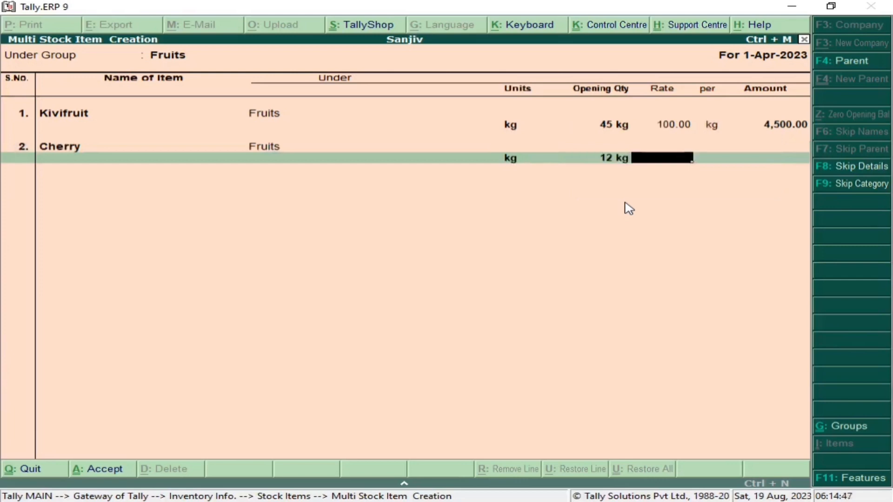
{"action": "type", "text": "30"}
{"action": "key", "text": "Return"}
{"action": "key", "text": "Return"}
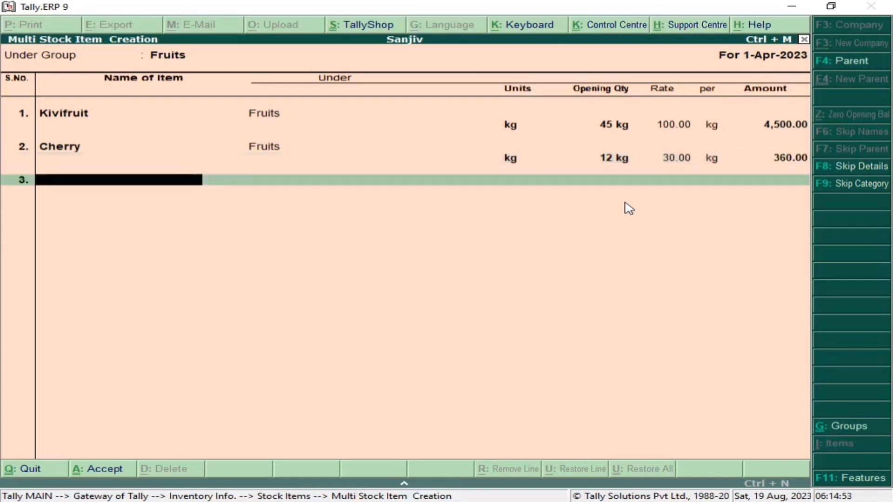
{"action": "key", "text": "Return"}
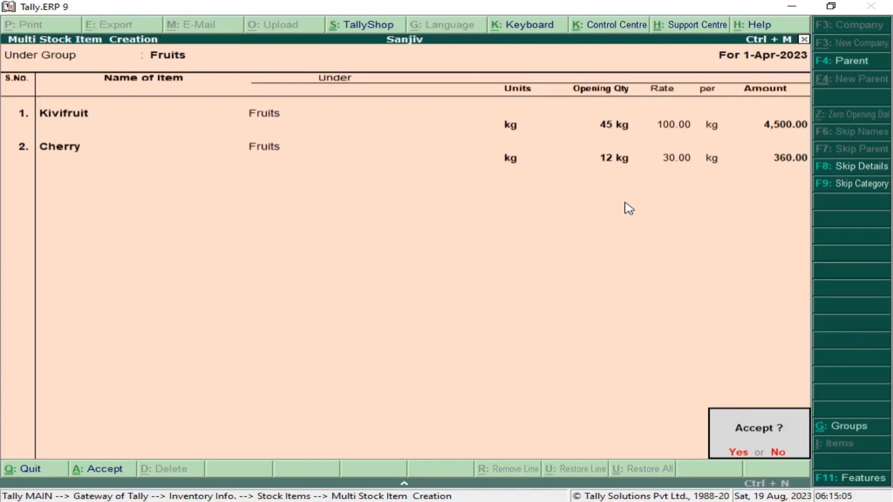
{"action": "key", "text": "y"}
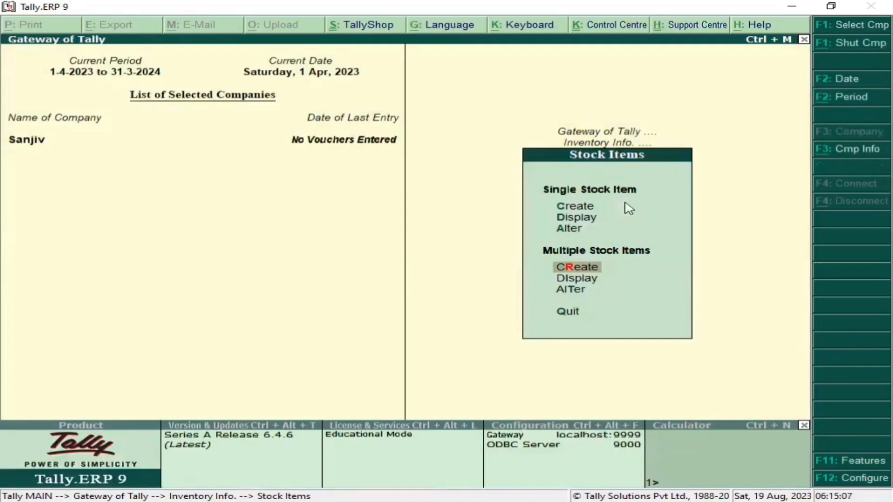